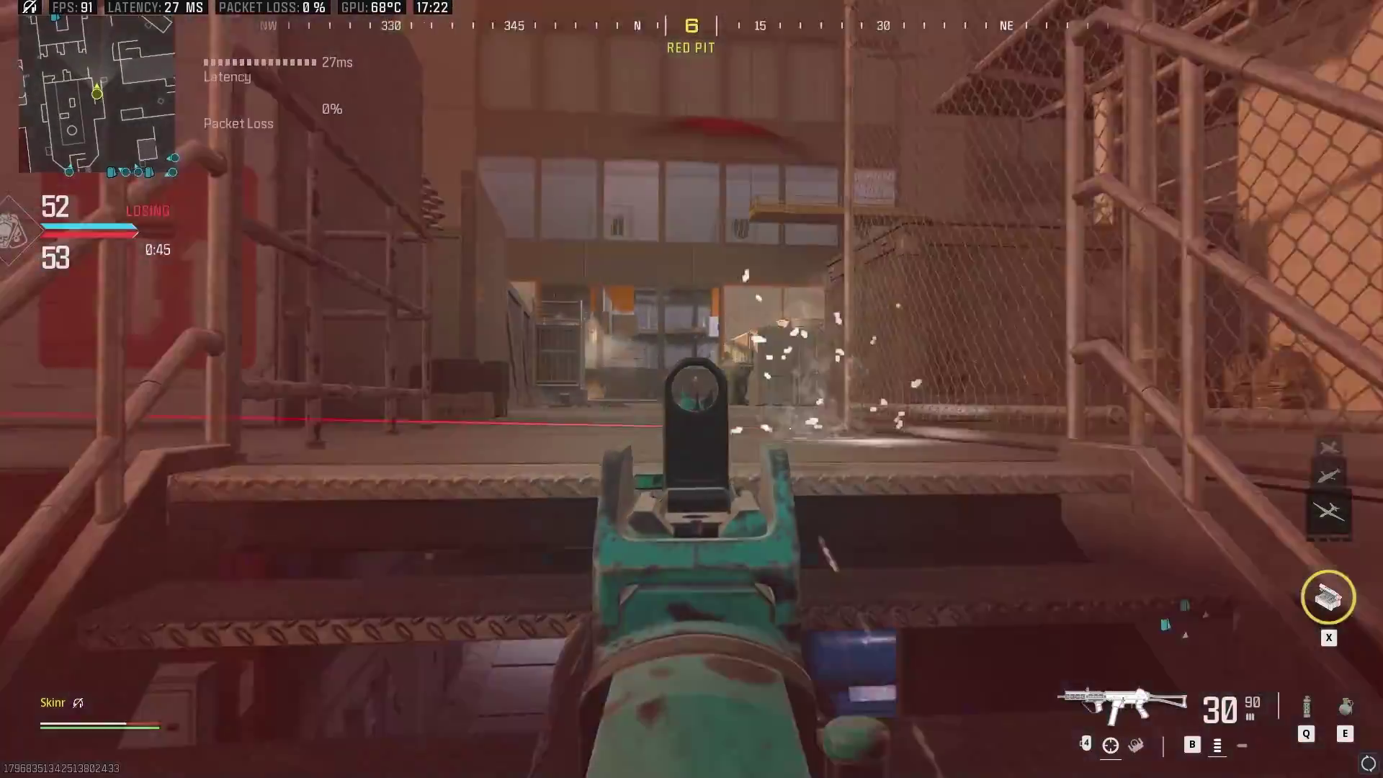
click(692, 390)
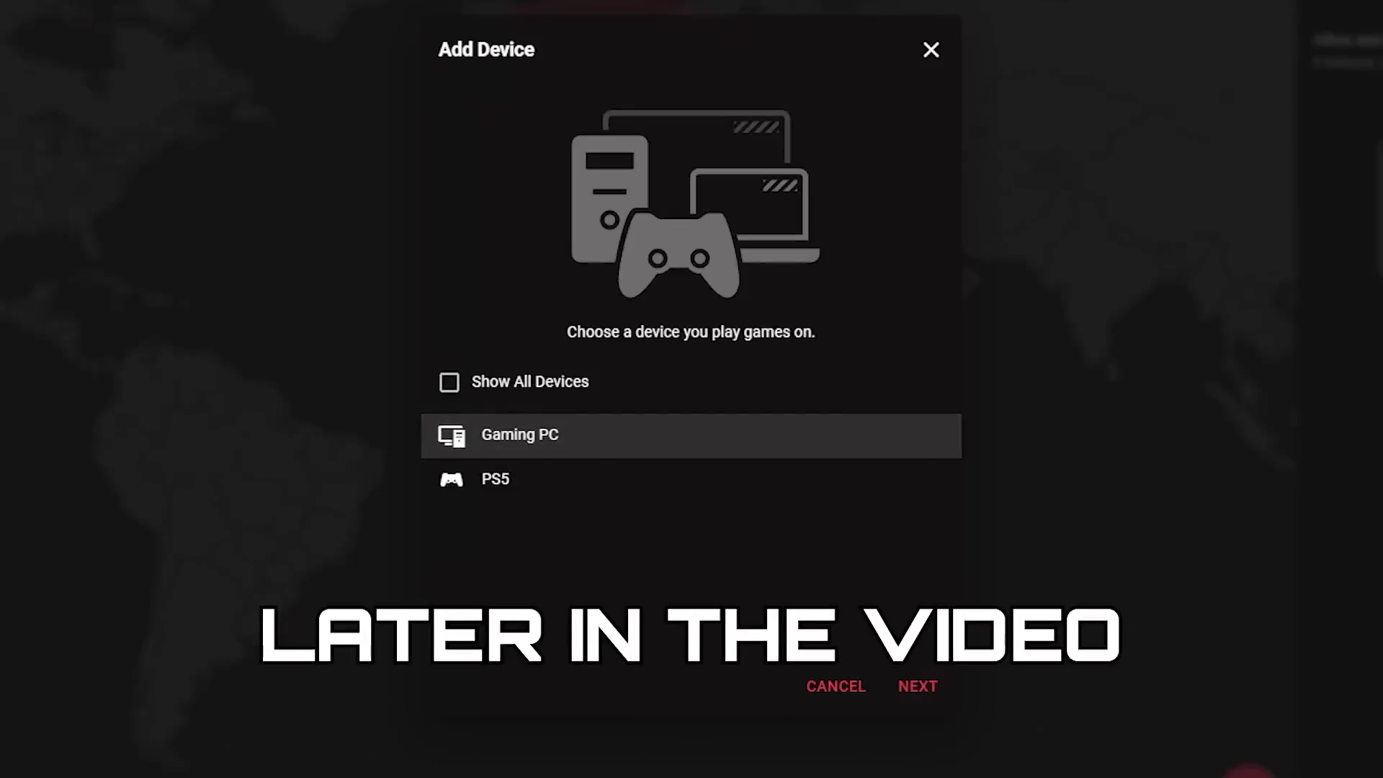
click(918, 687)
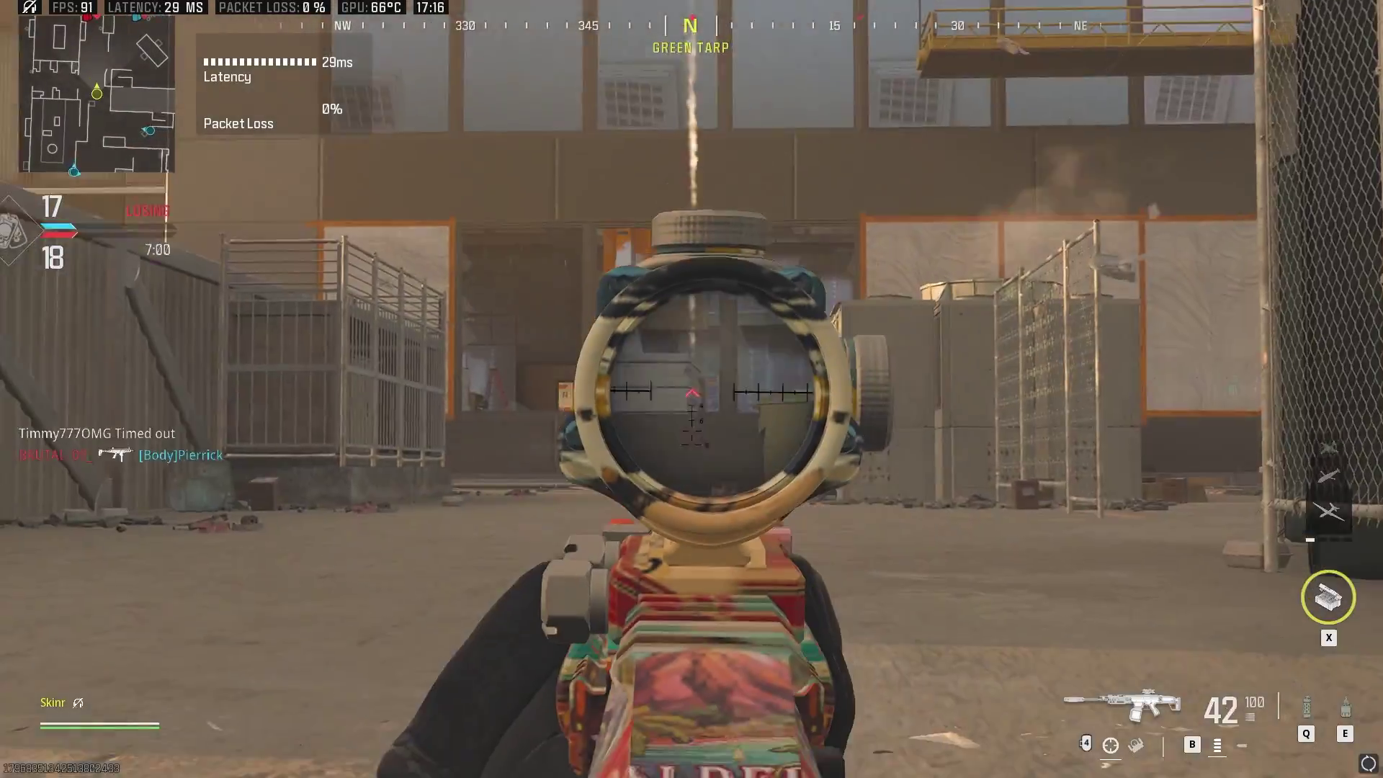
click(692, 389)
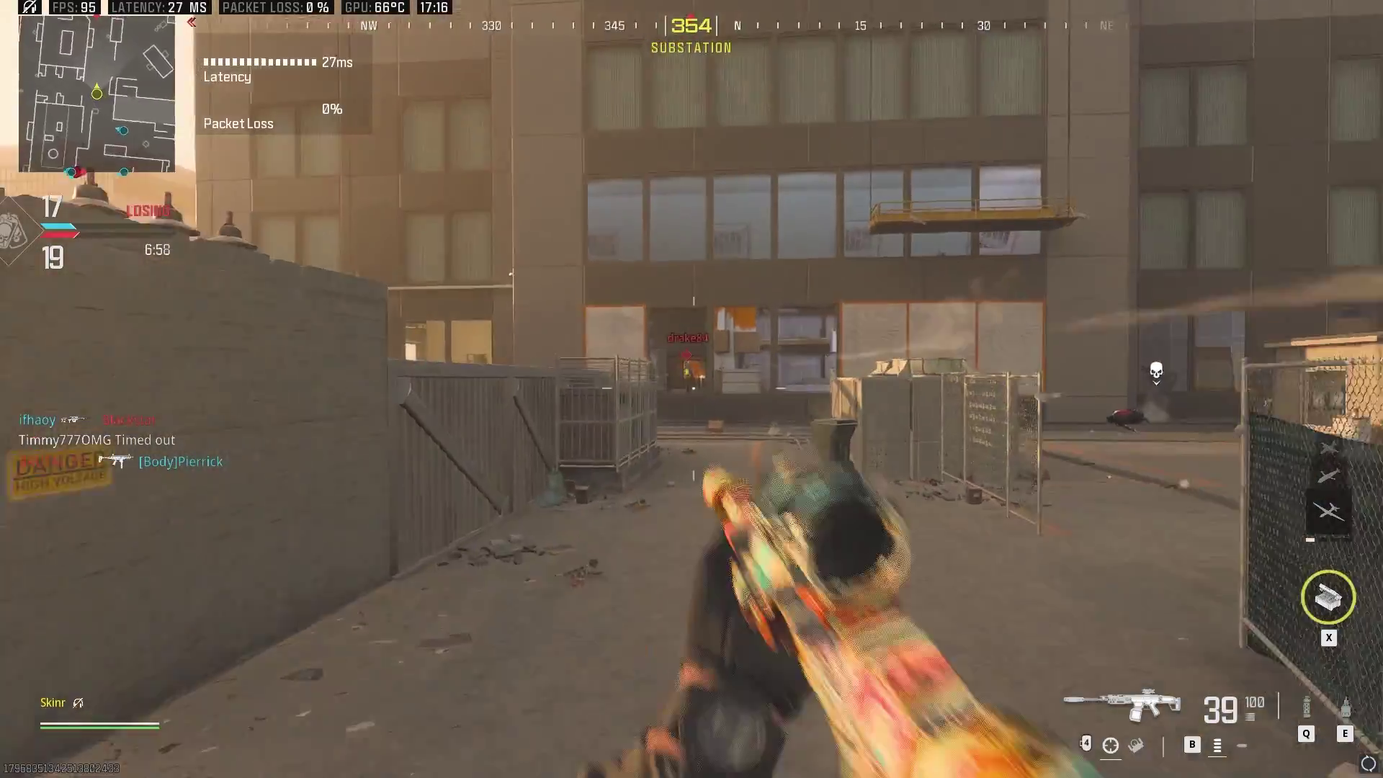
right_click(692, 389)
click(692, 389)
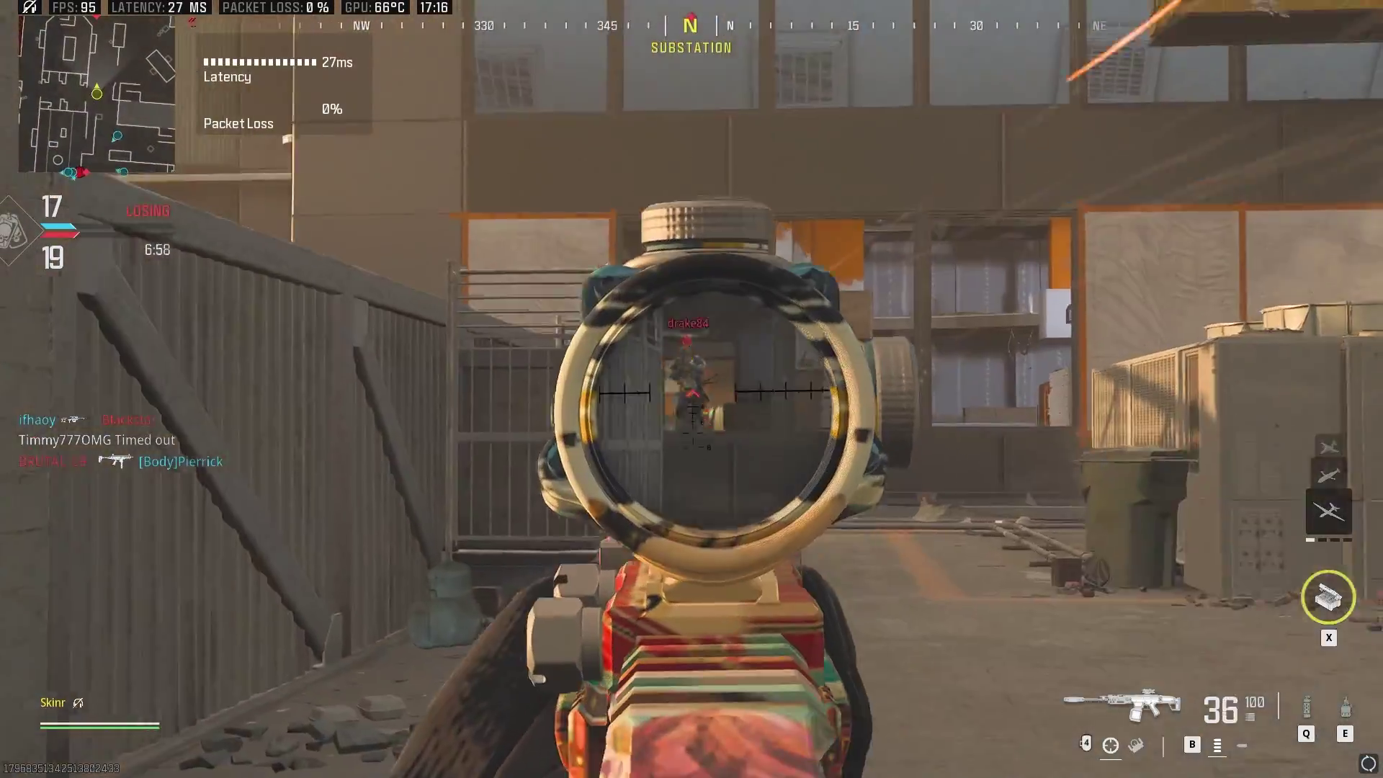
click(691, 389)
click(691, 389)
click(692, 389)
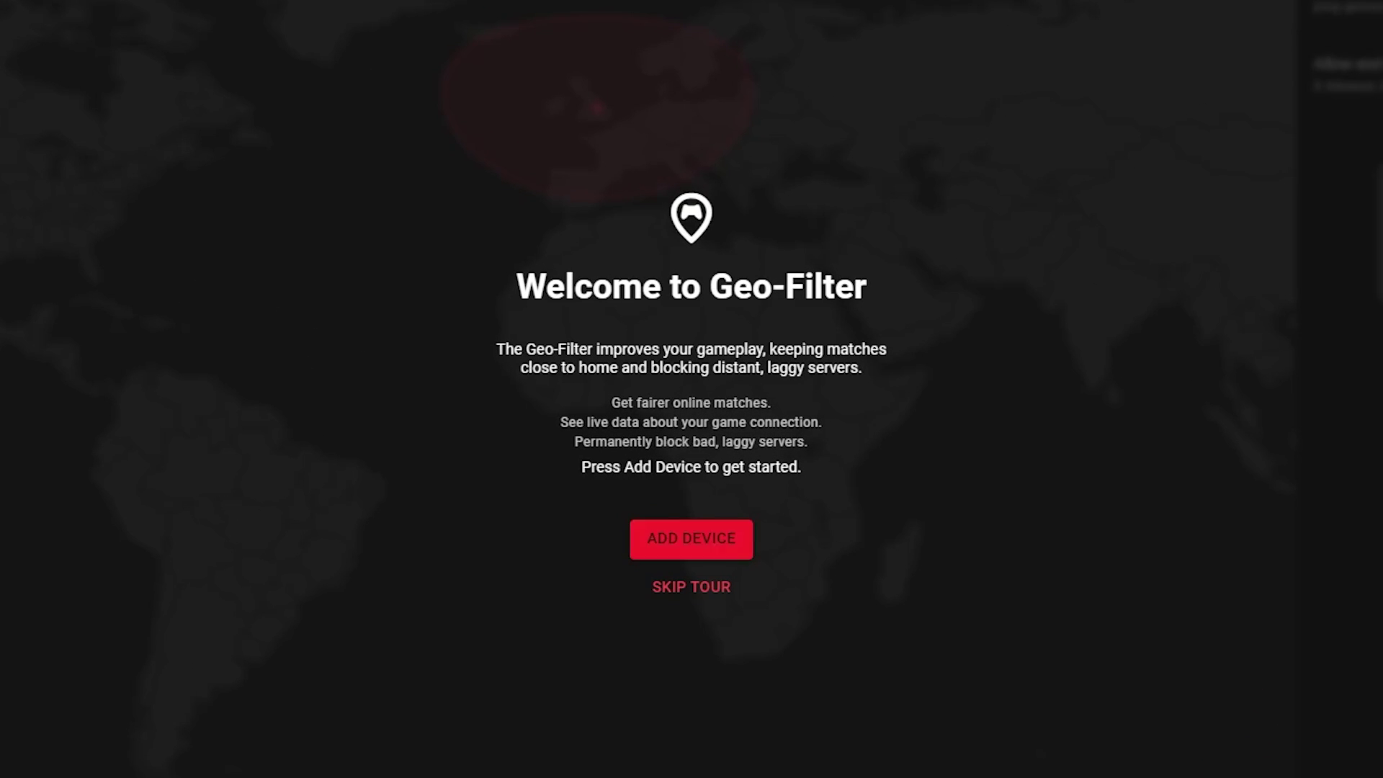
Add the Gaming PC as a Geo-Filter device and choose Call of Duty (Series) as its game.
click(692, 539)
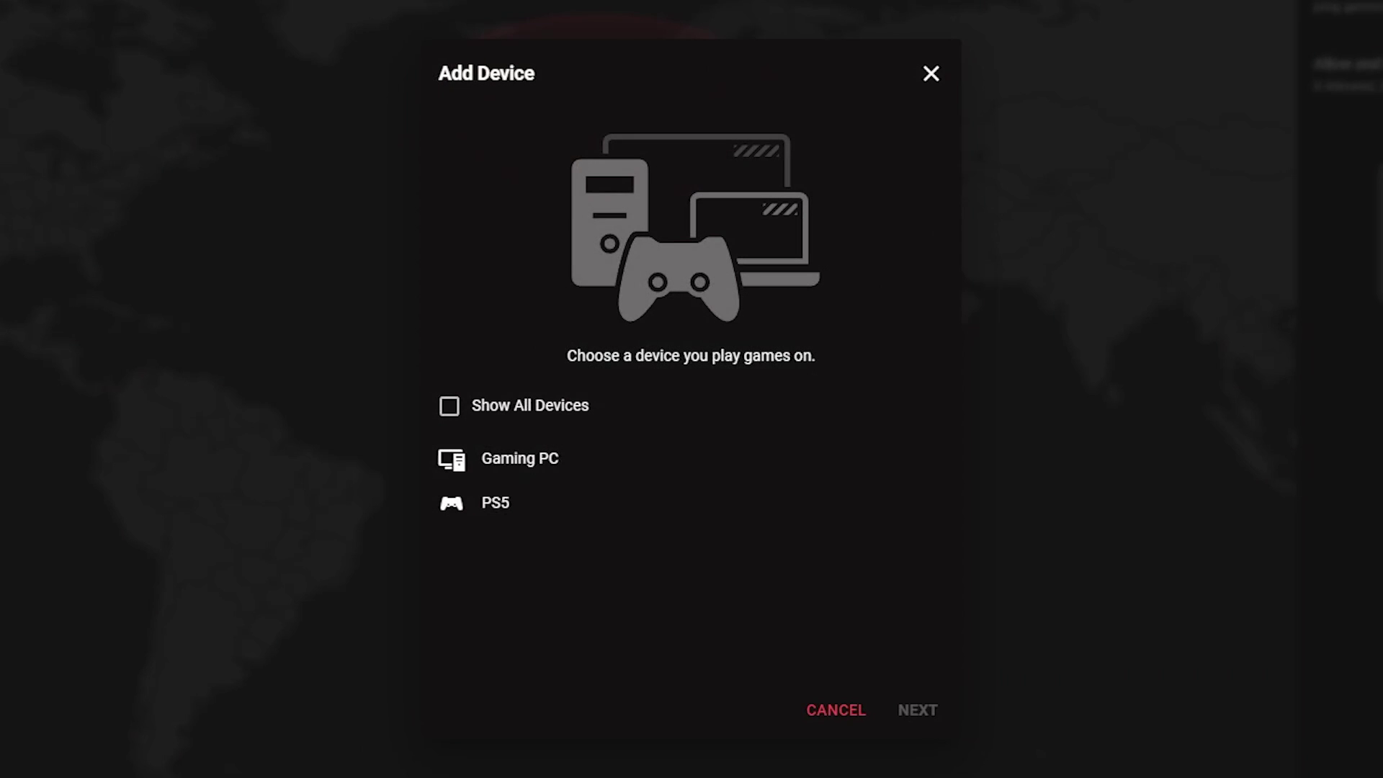
click(520, 459)
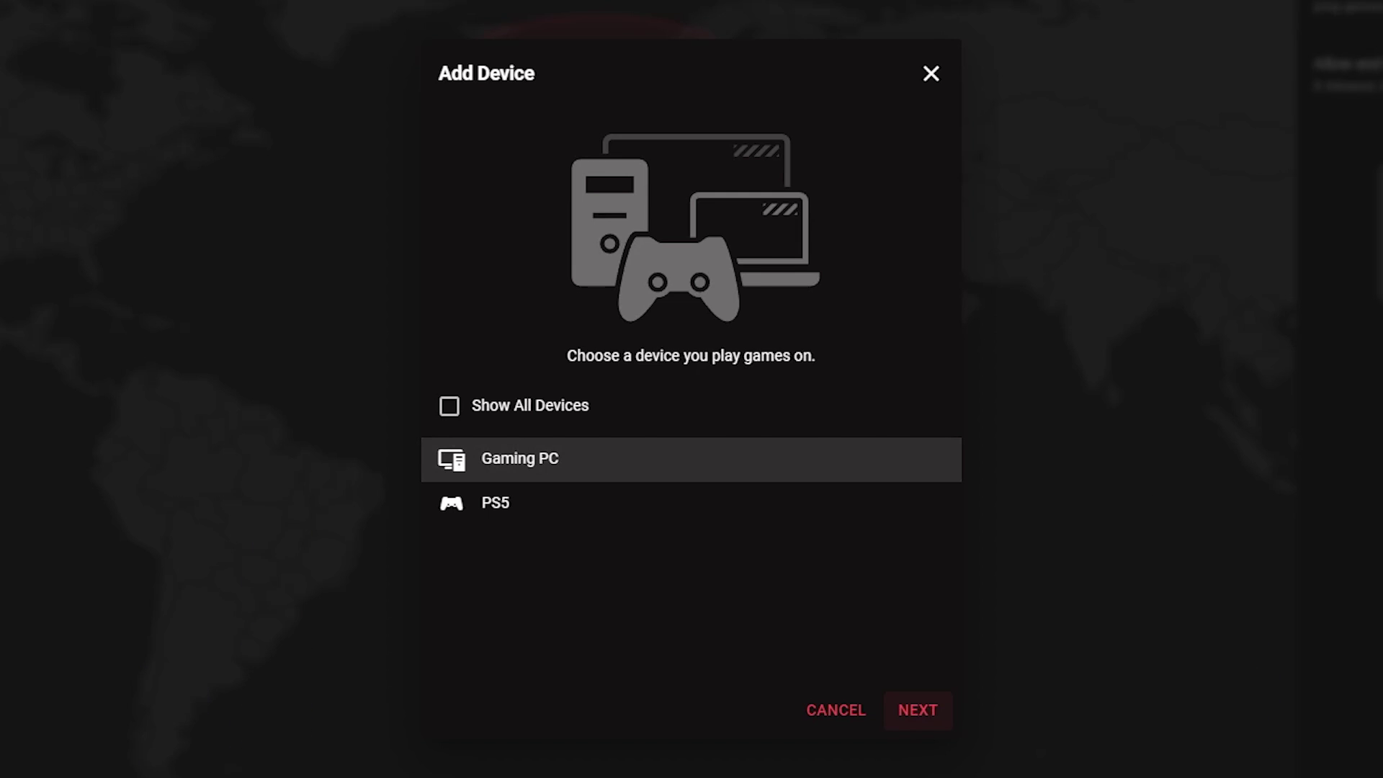
click(918, 711)
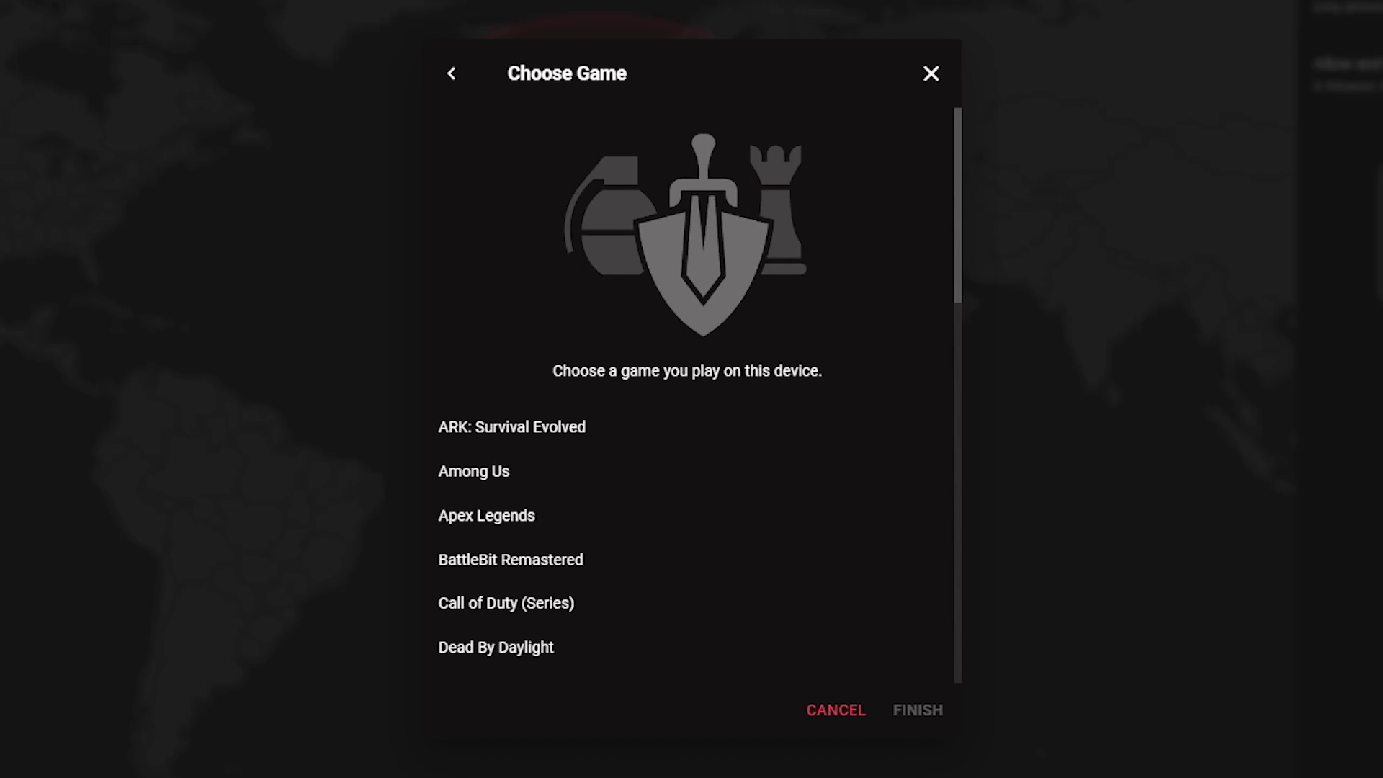
scroll(695, 389, down, 3)
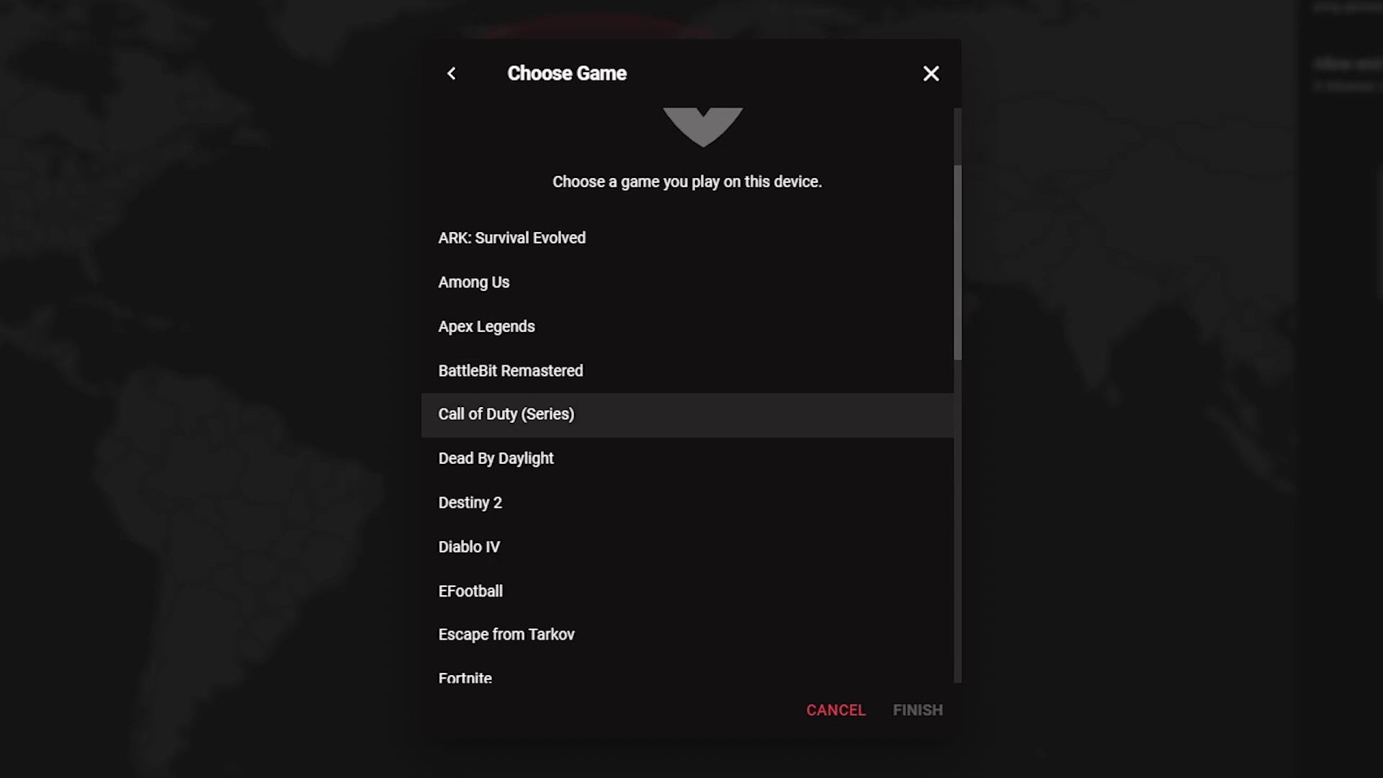
click(896, 400)
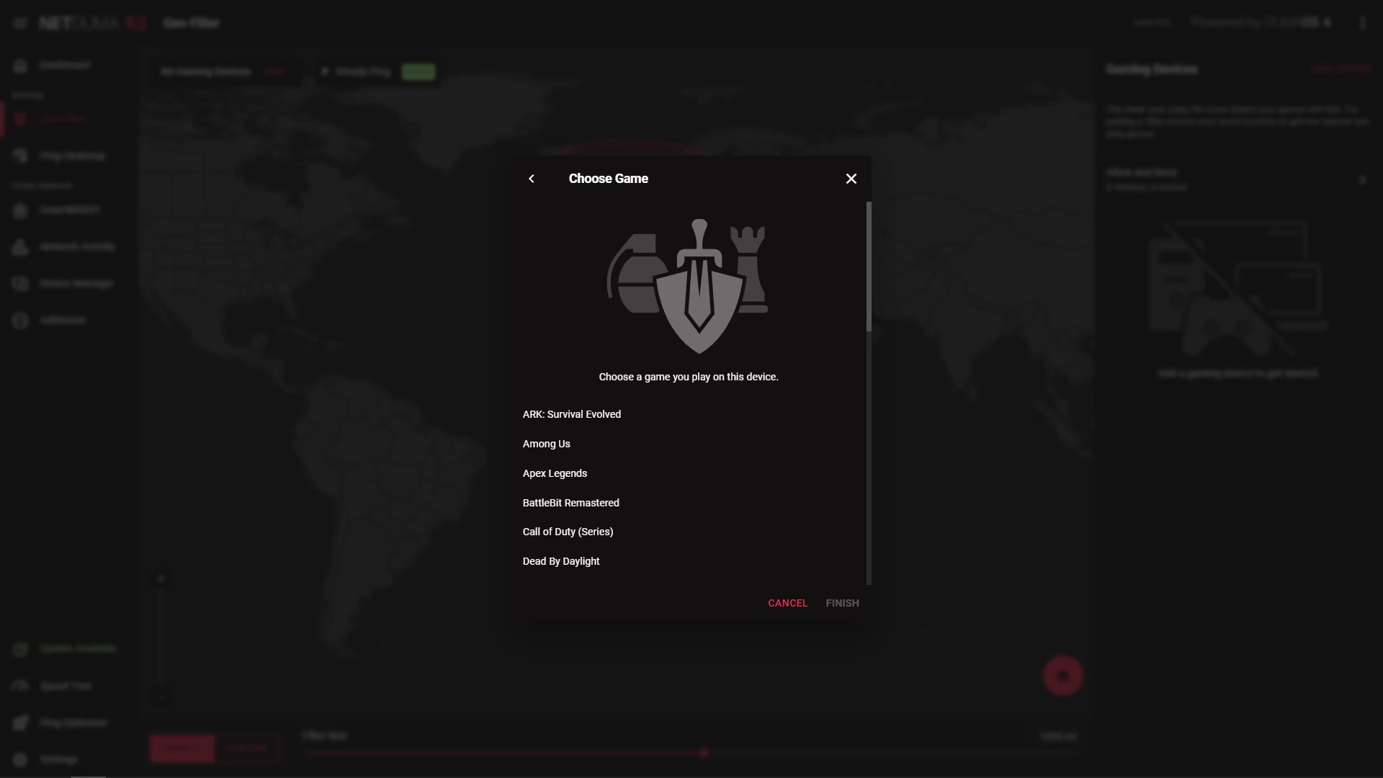
scroll(688, 393, down, 5)
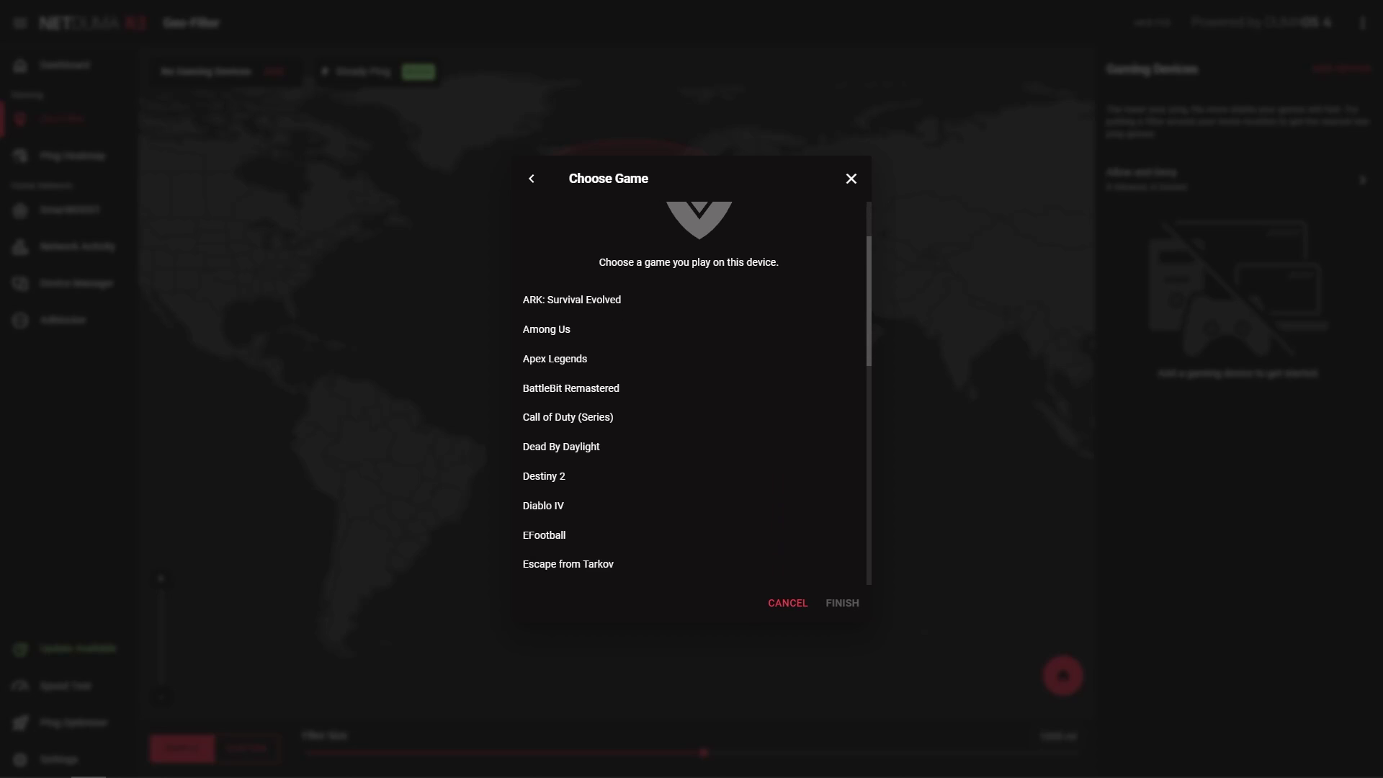
scroll(688, 393, down, 6)
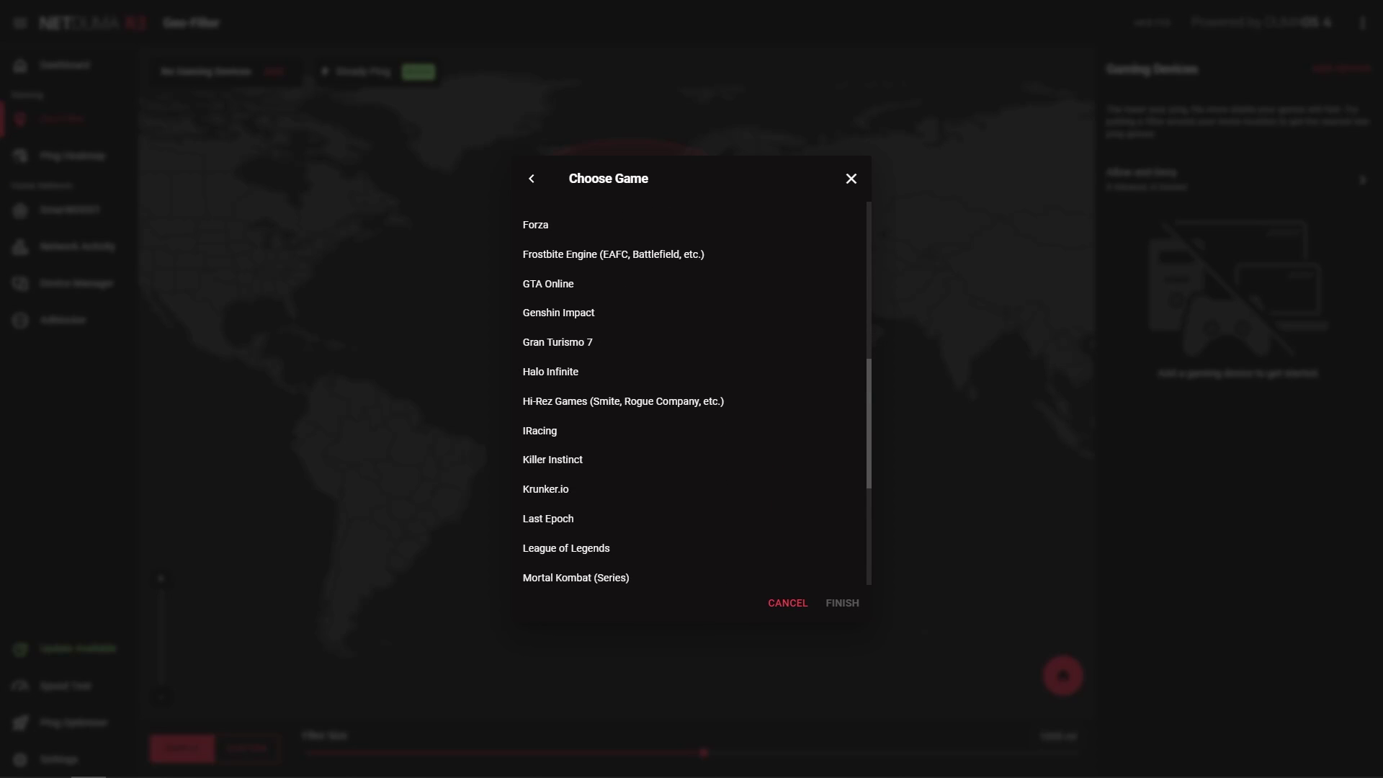
scroll(688, 392, down, 4)
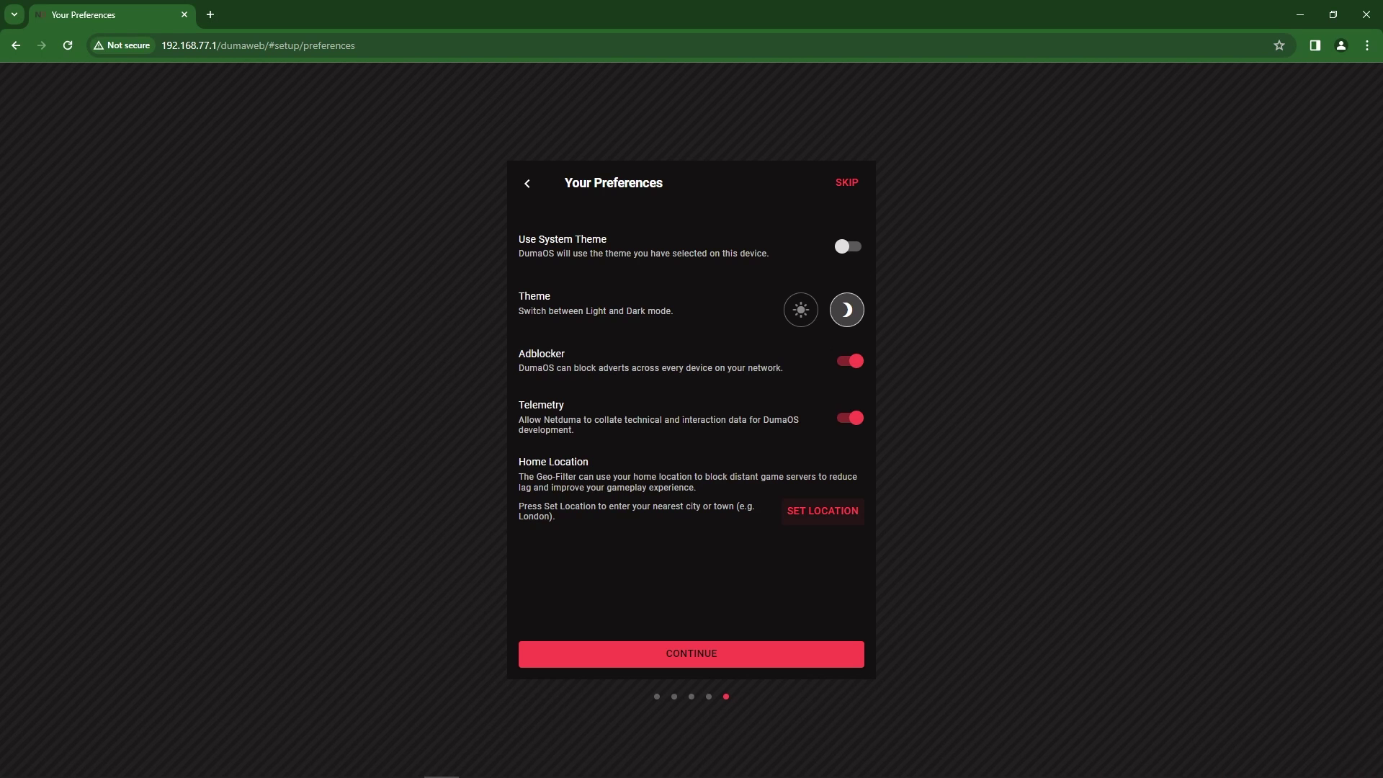
Set the home location to Cambridge, England, United Kingdom in the setup preferences.
click(823, 512)
click(677, 228)
text(cambridge)
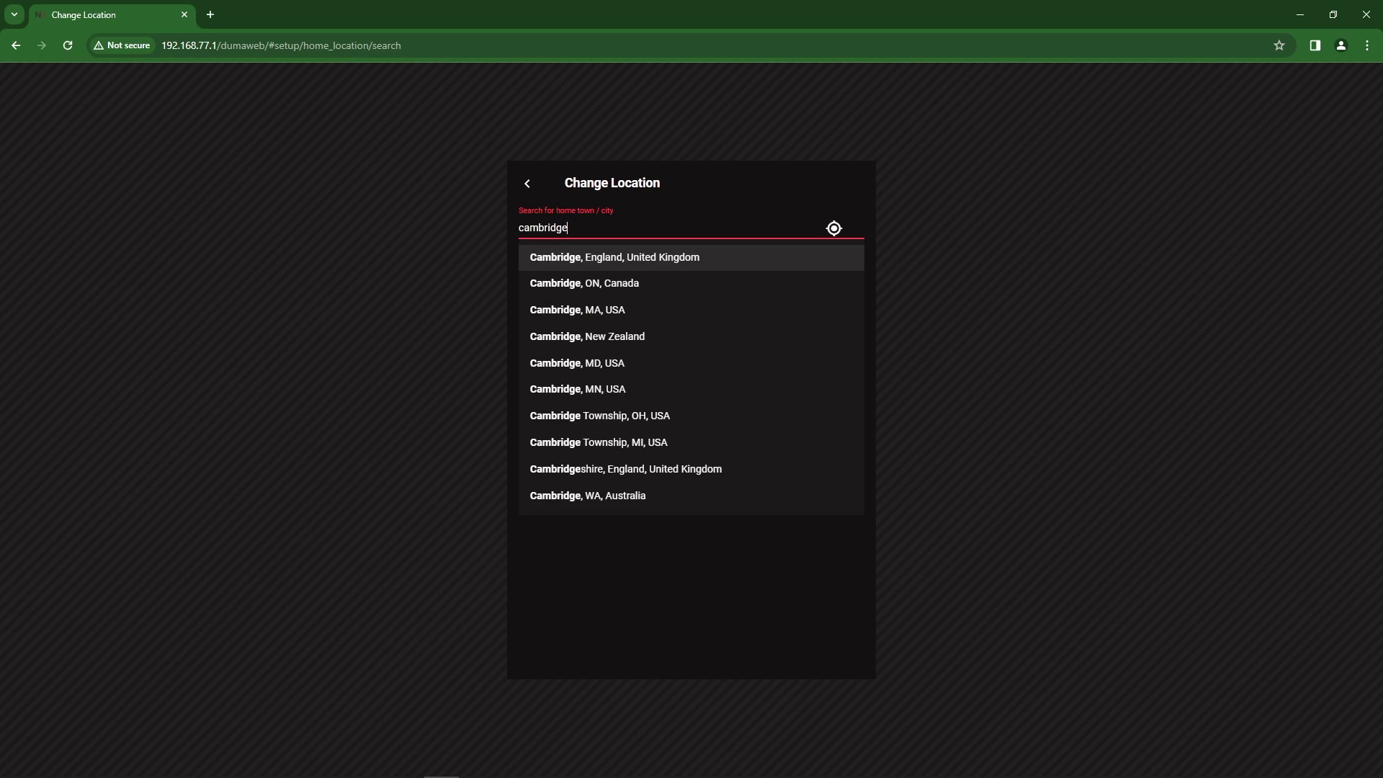
key(Return)
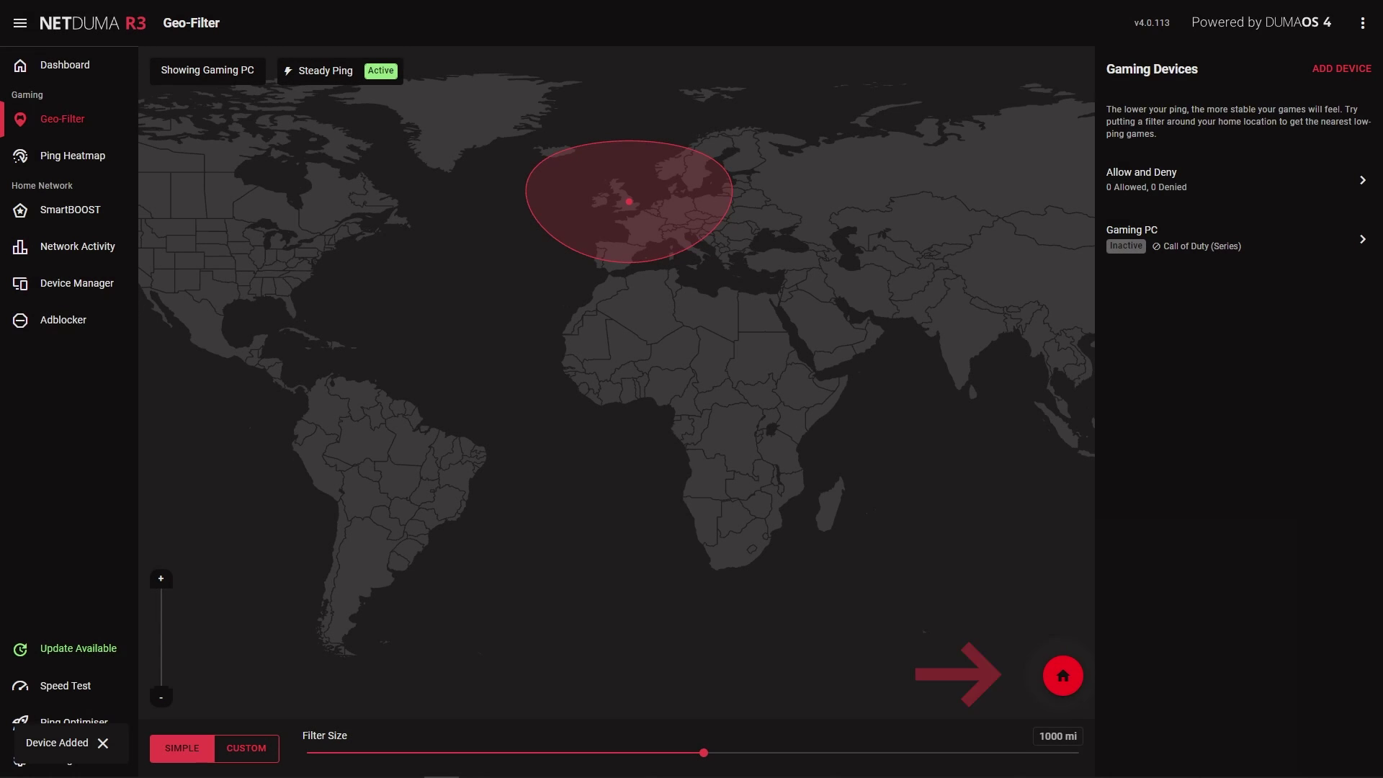
click(1063, 676)
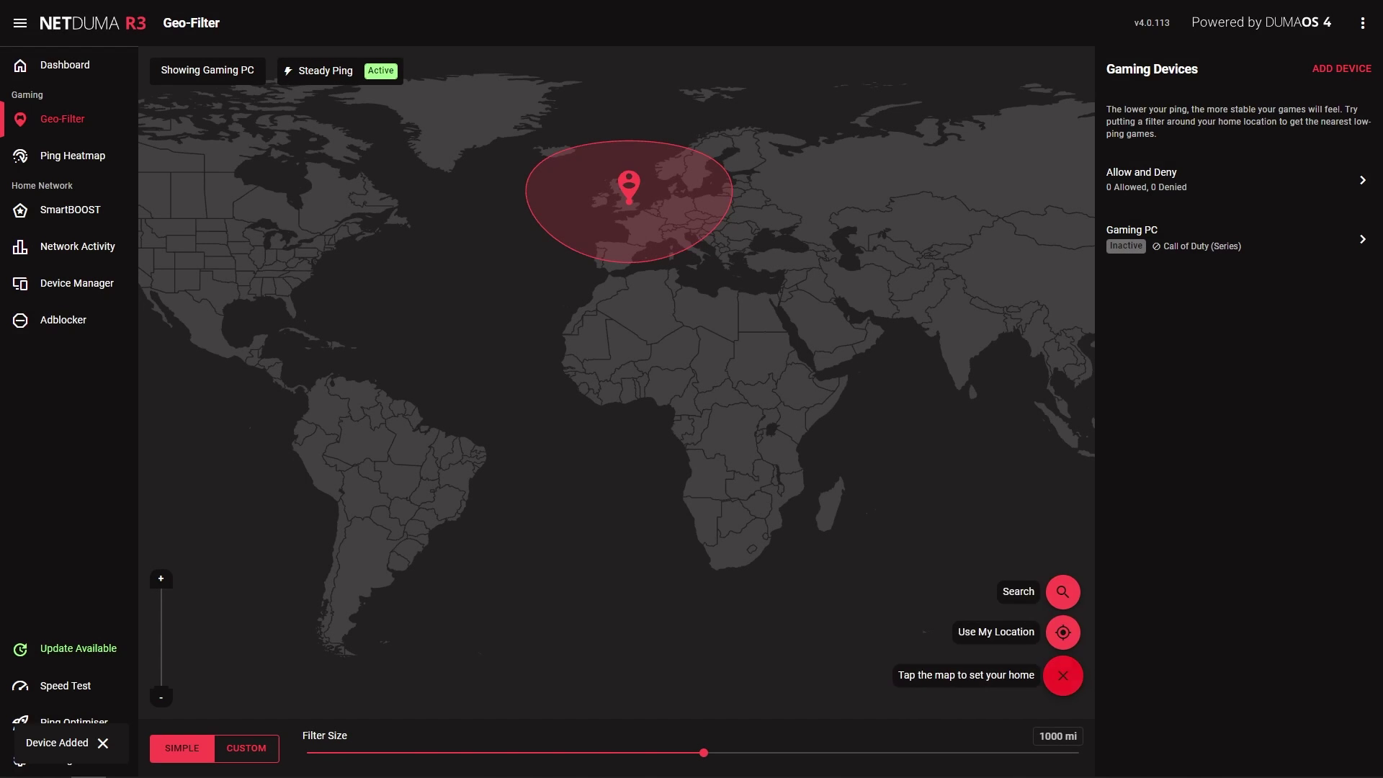
click(1064, 676)
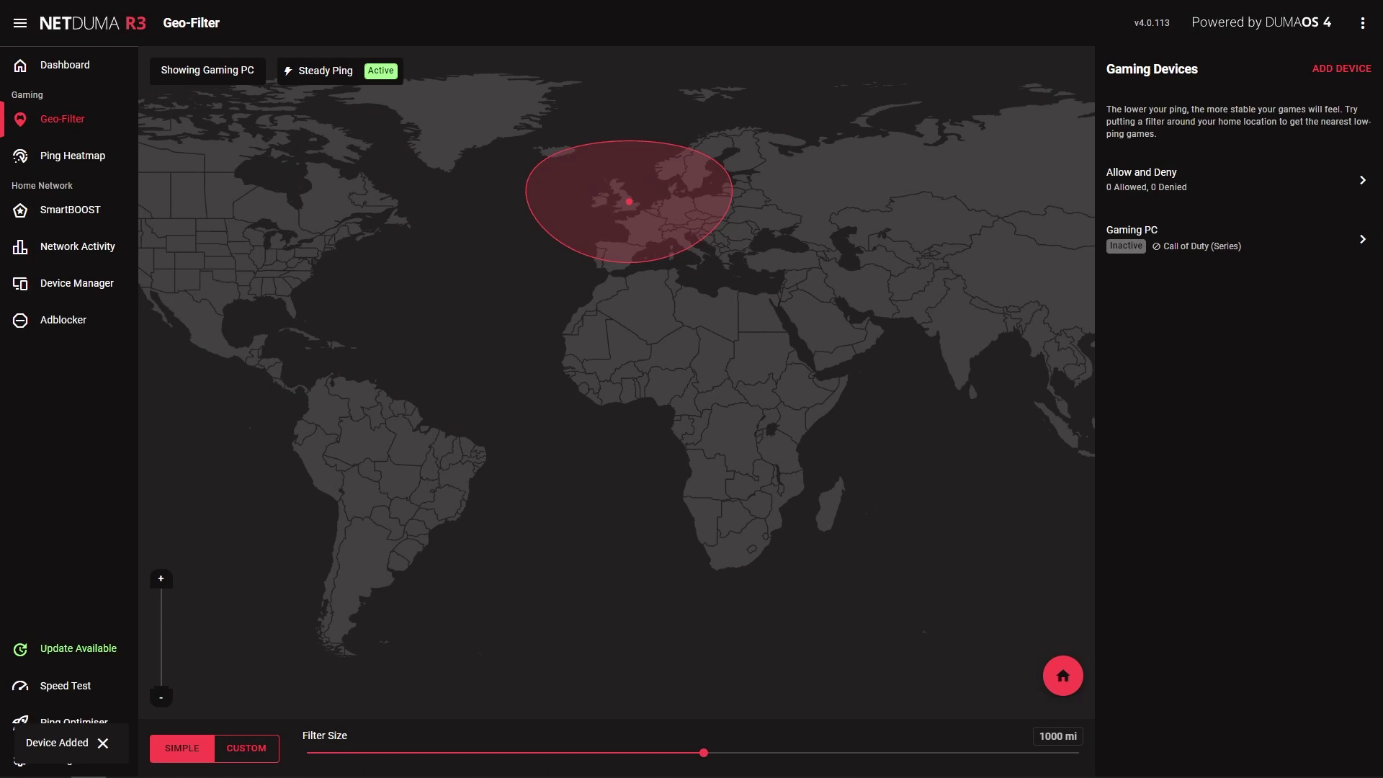
Set the Geo-Filter size around the home location to 1000 miles.
mouse_move(704, 753)
mouse_down()
mouse_move(826, 753)
mouse_move(721, 753)
mouse_up()
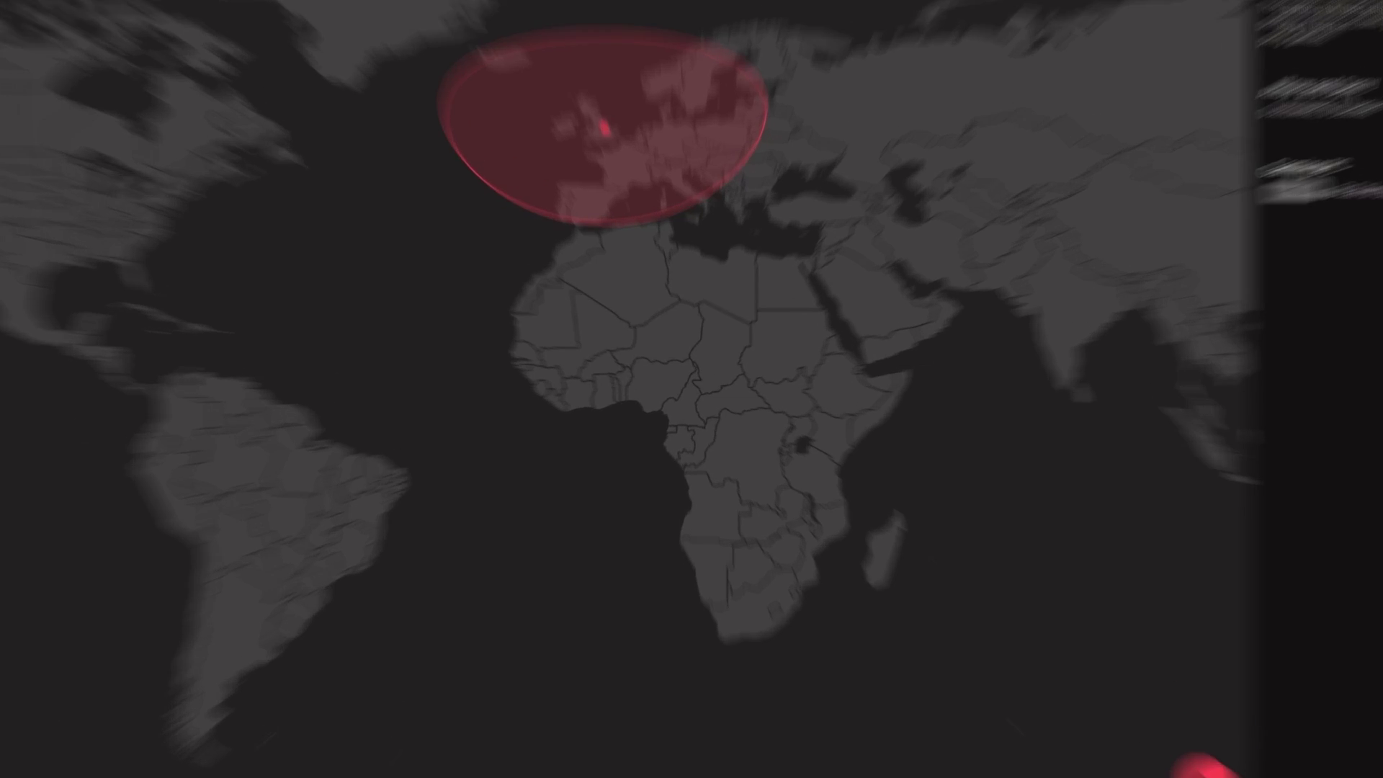
click(1059, 736)
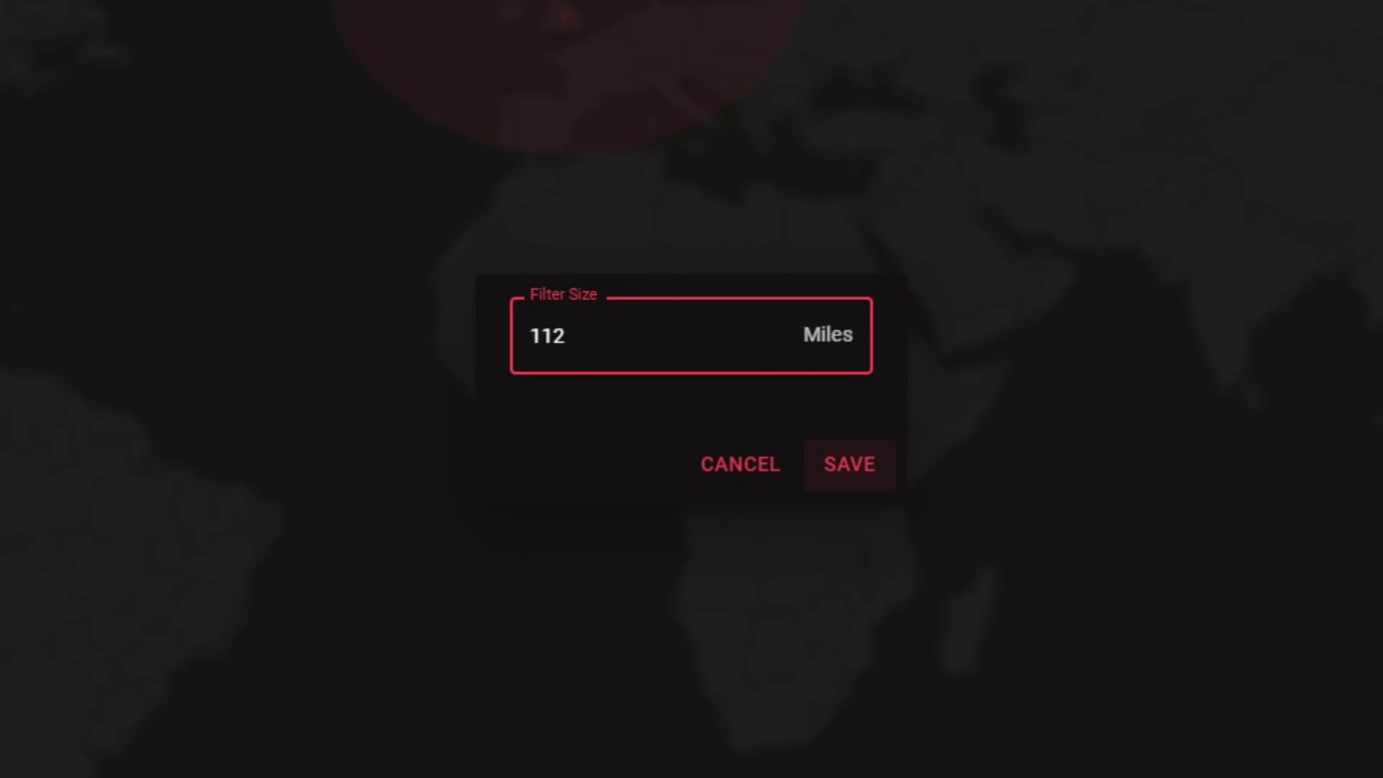
key(BackSpace)
key(BackSpace)
key(BackSpace)
text(100)
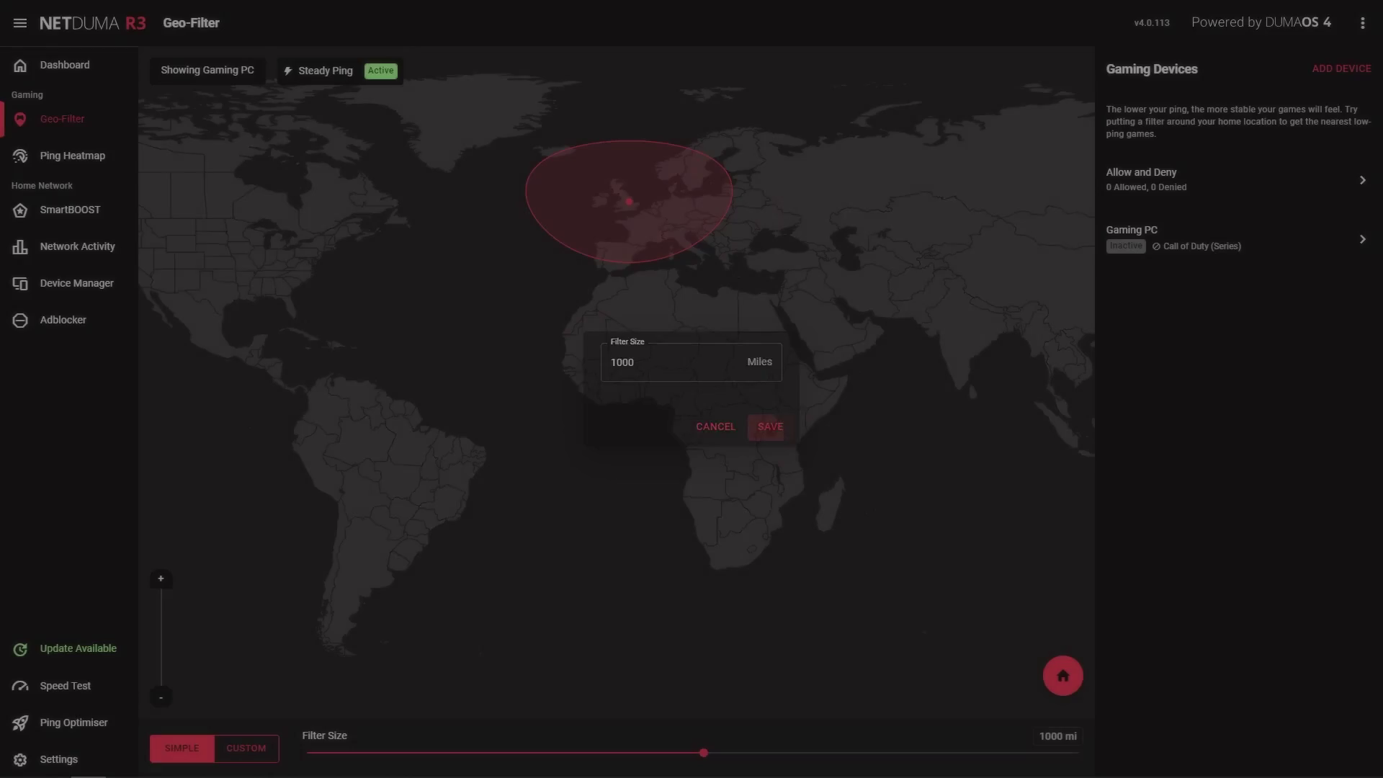
key(Return)
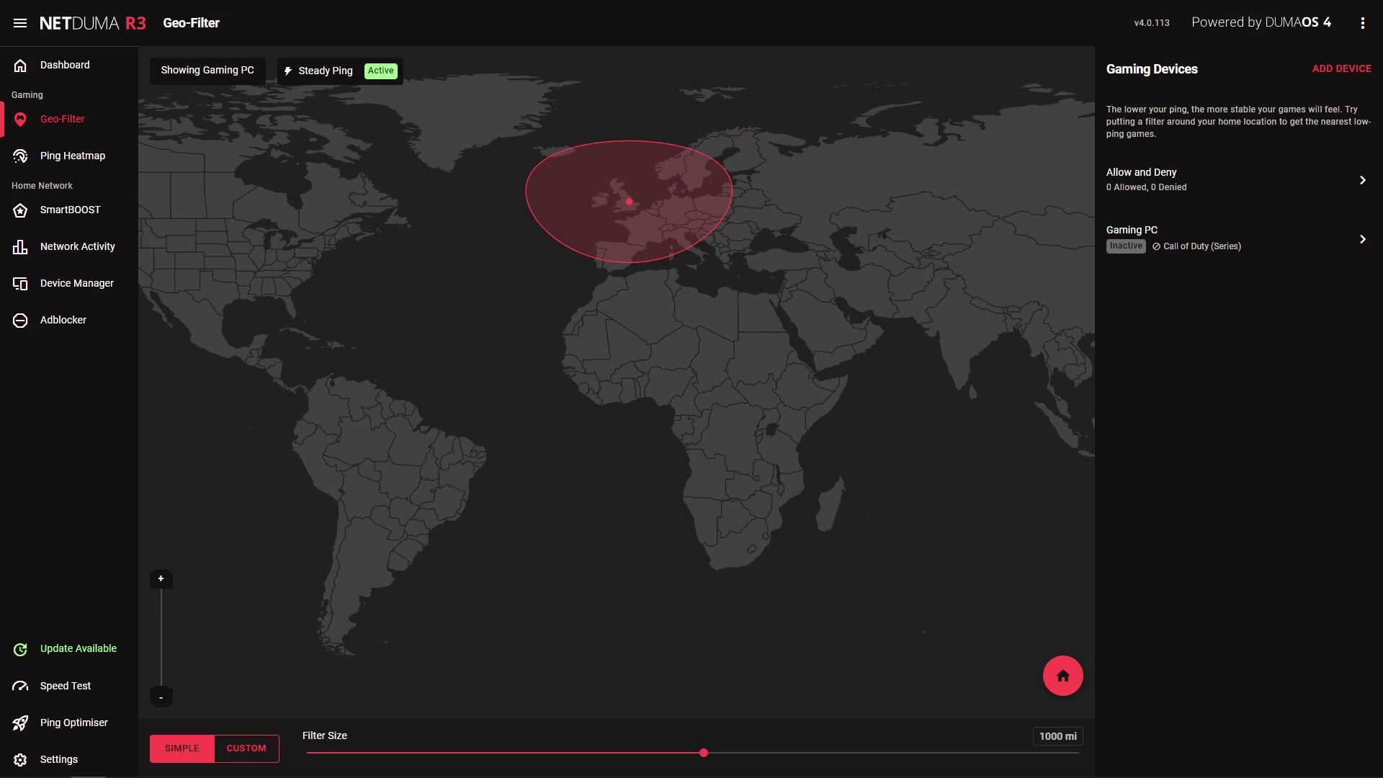
Switch to a custom filter and draw a polygon from west of Ireland across the North Sea and central Europe to the Mediterranean.
click(250, 748)
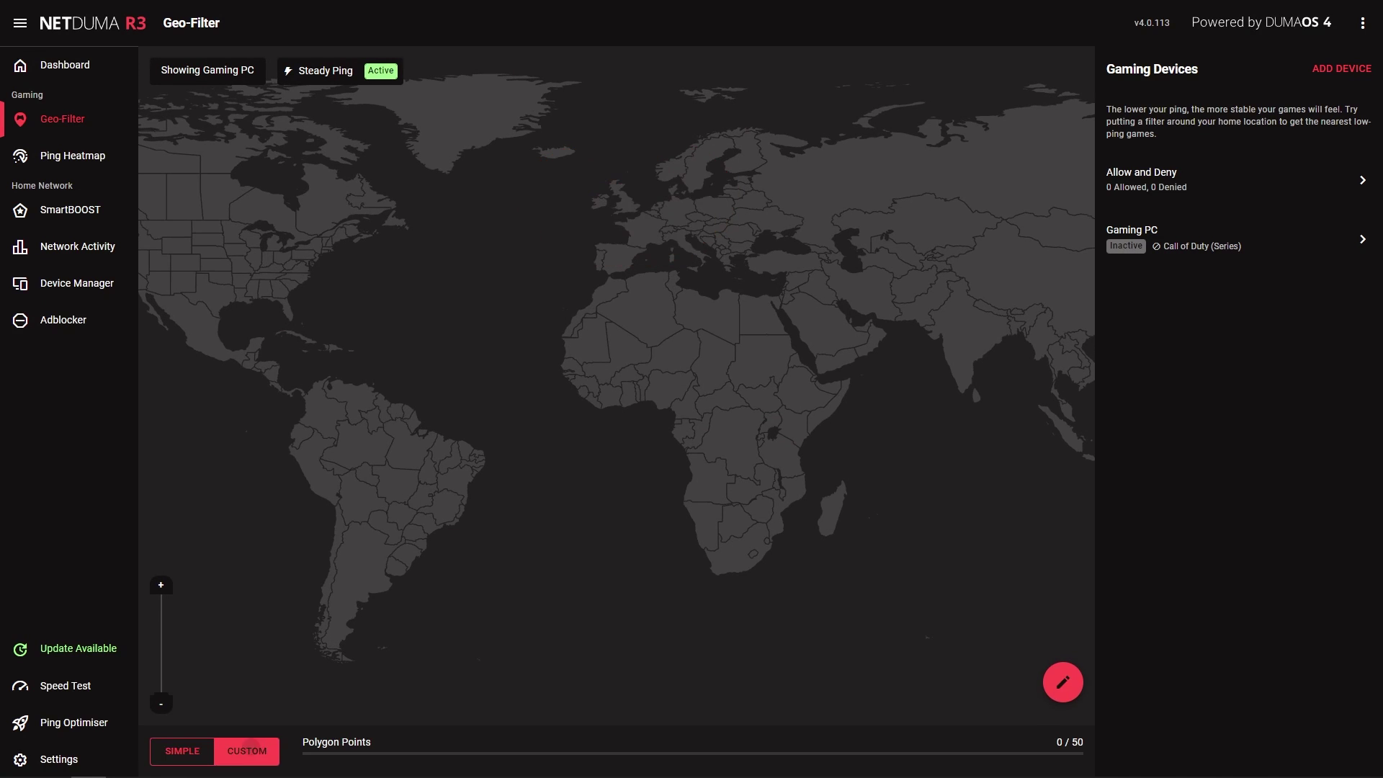
click(1064, 682)
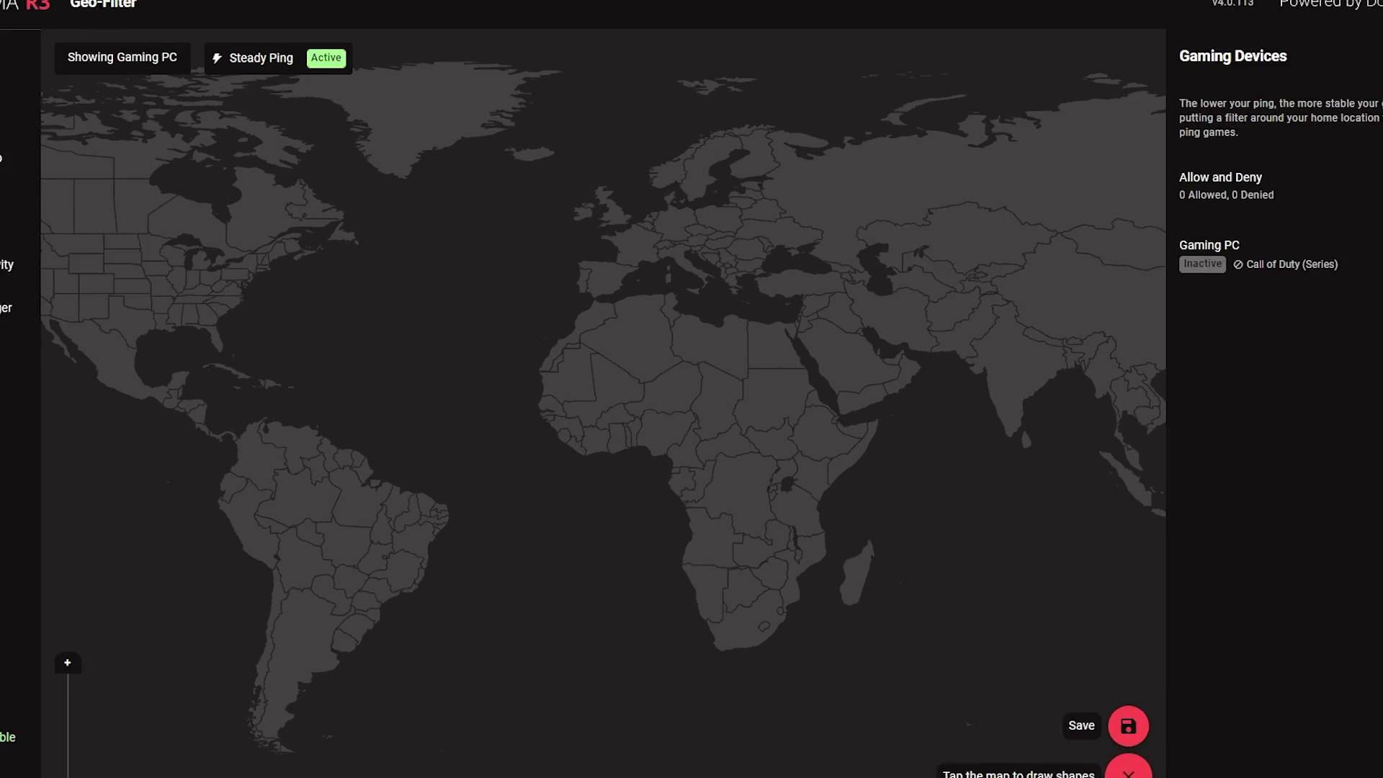
click(600, 203)
click(617, 214)
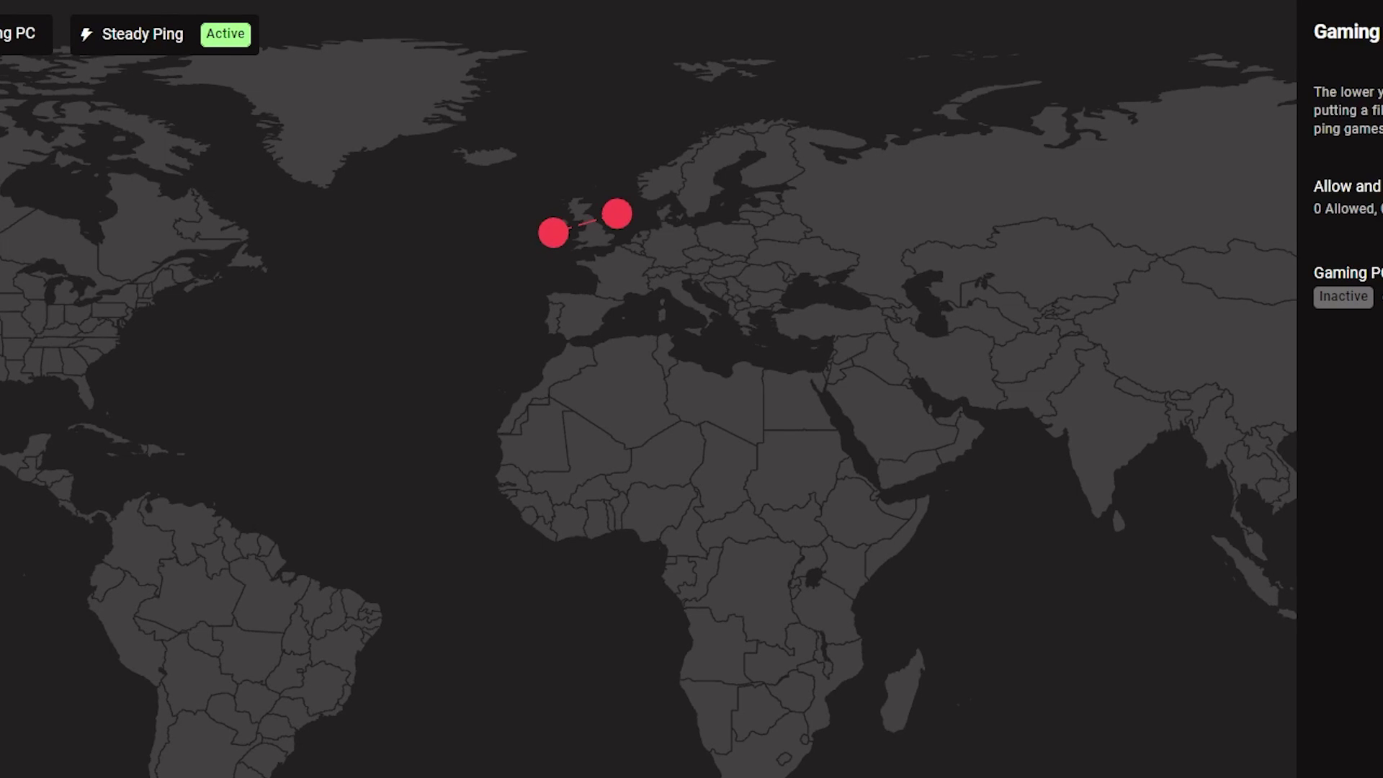
click(674, 232)
click(693, 284)
click(642, 309)
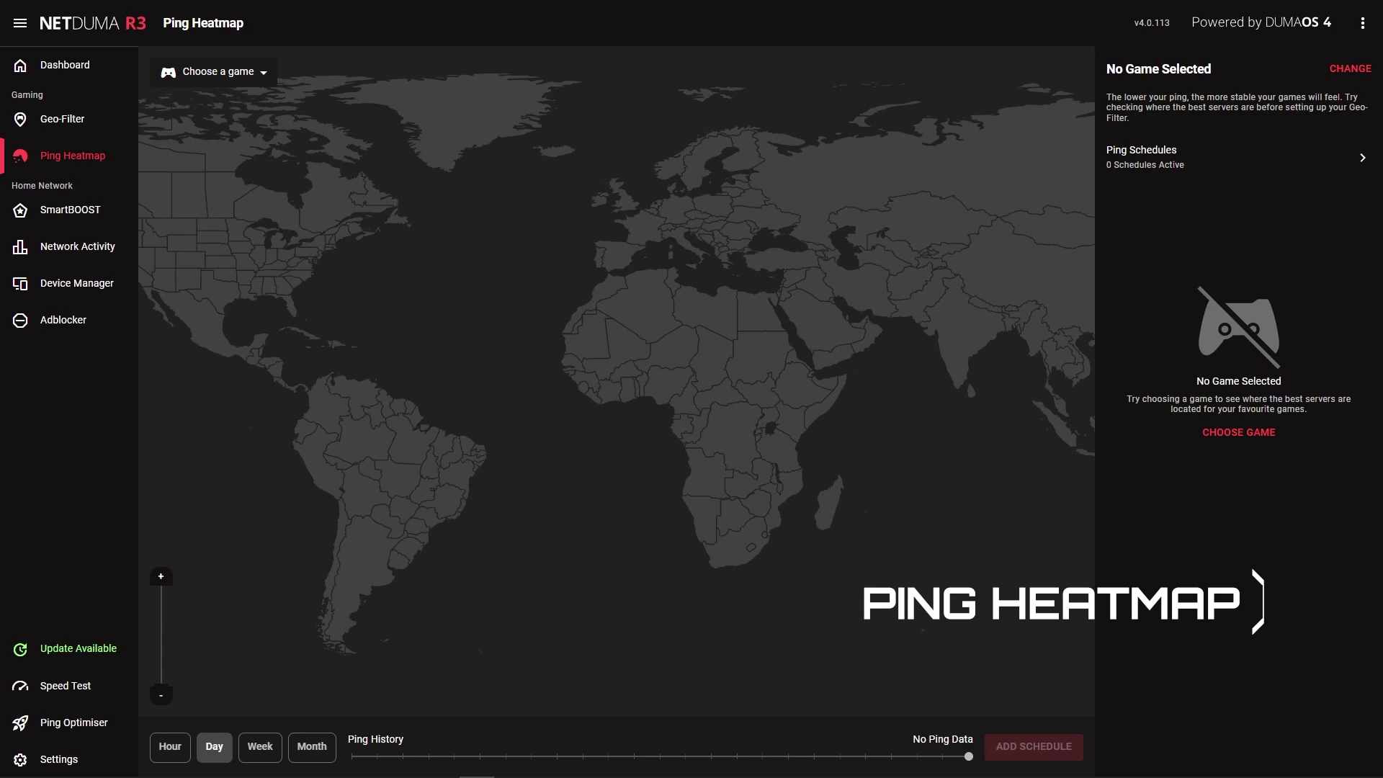
Choose CoD: Modern Warfare III as the game for the Ping Heatmap.
click(214, 72)
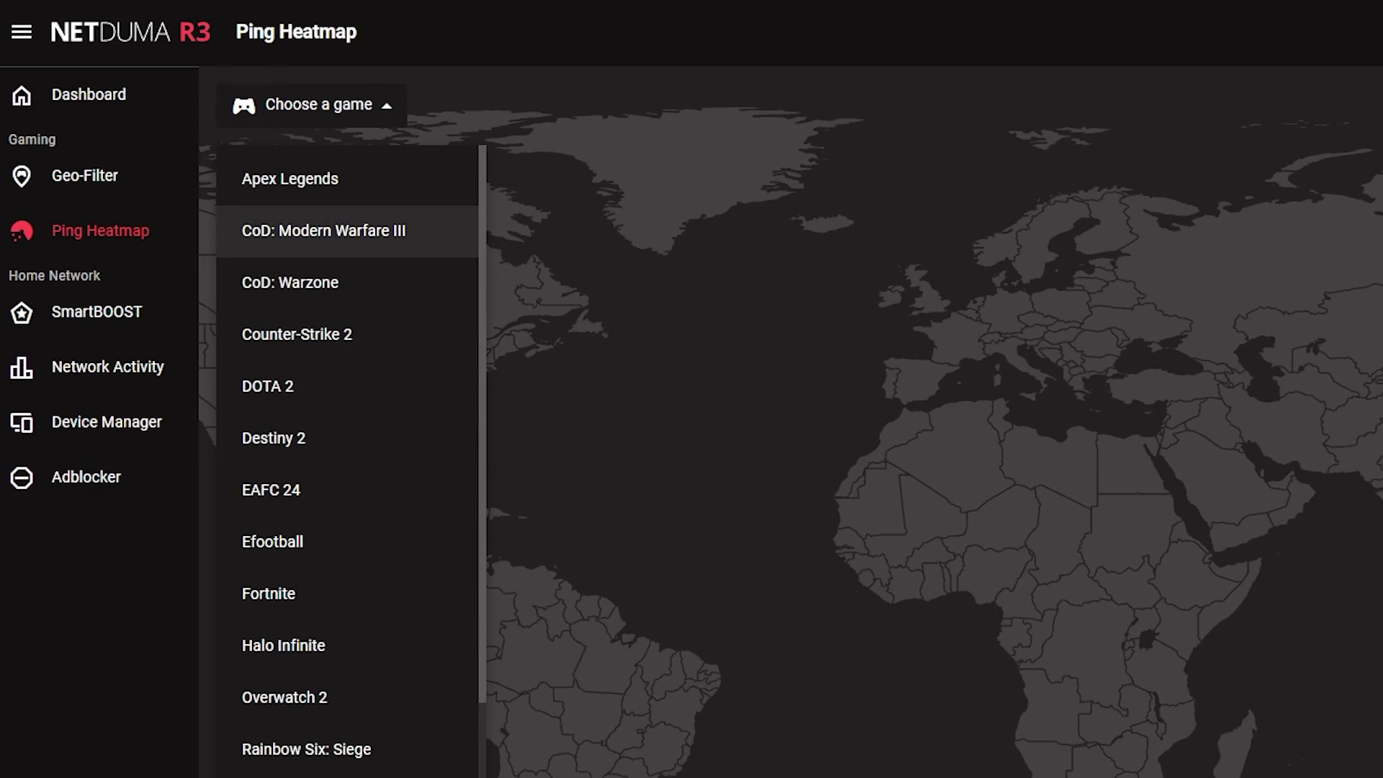
click(324, 231)
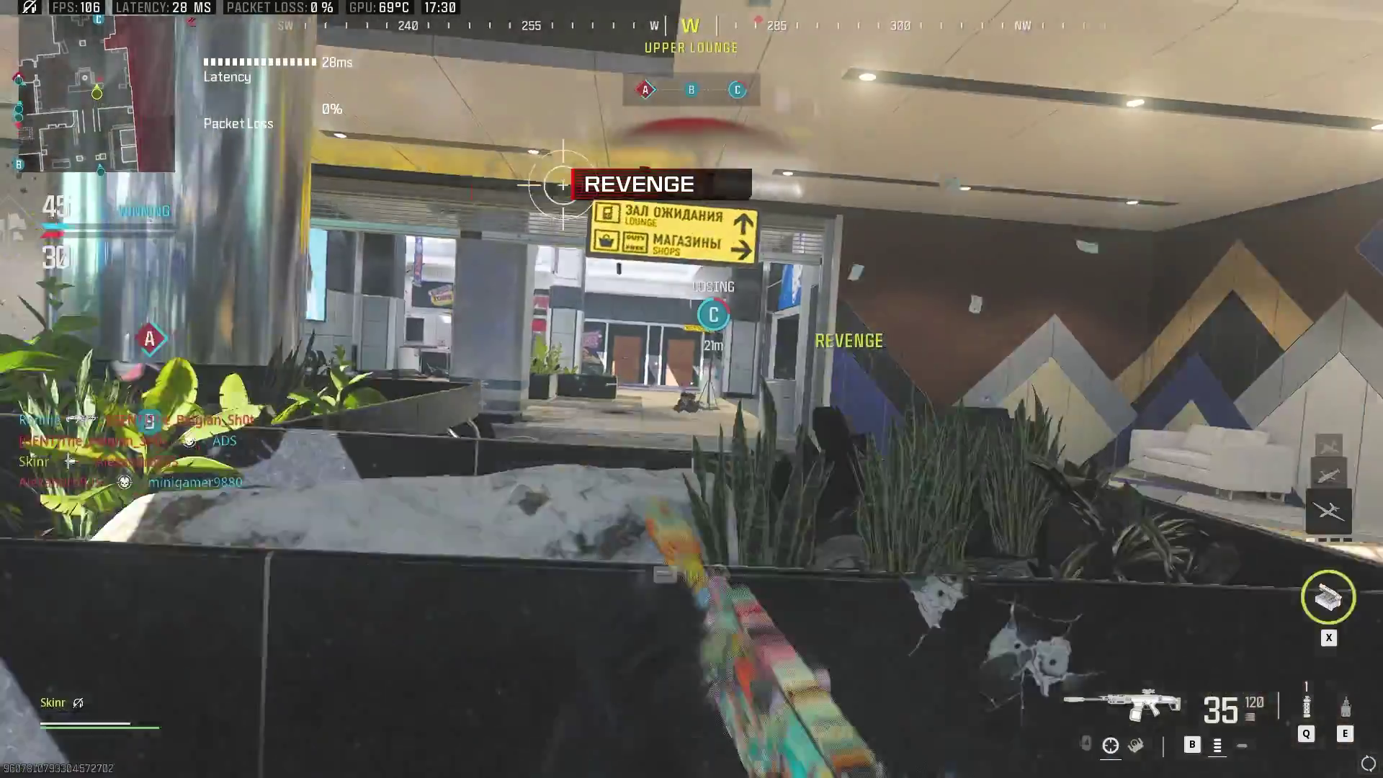
click(691, 389)
right_click(692, 389)
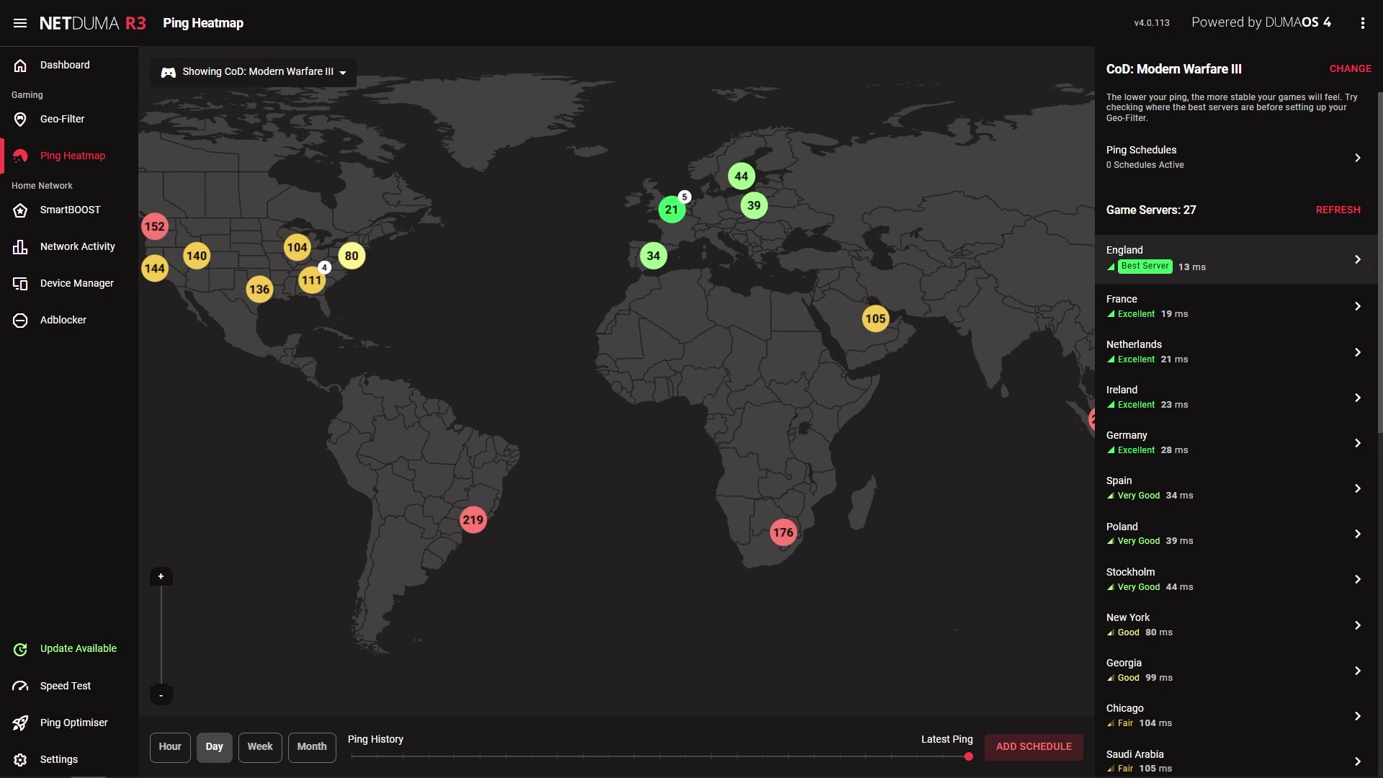
click(1225, 261)
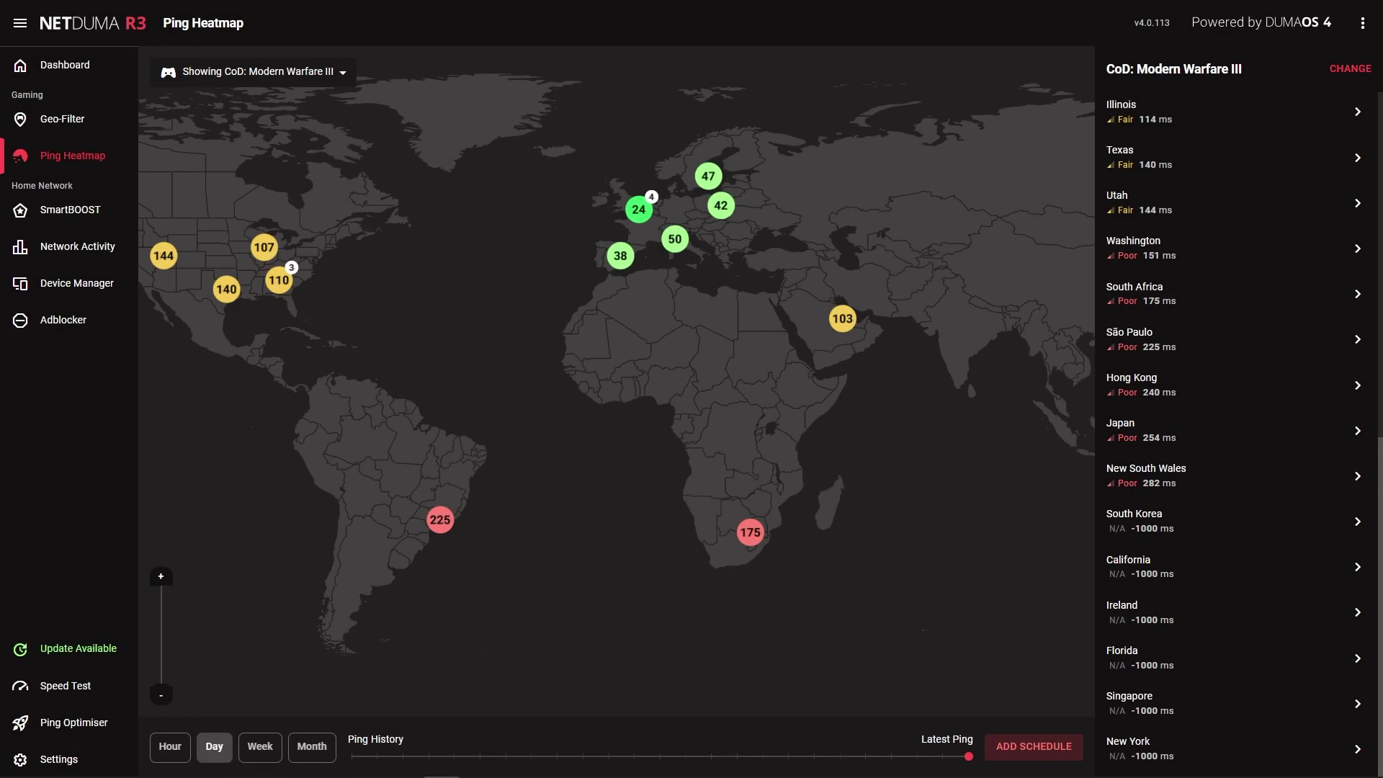
Resync the Ping Heatmap database with the cloud and return to the start of the game server list.
click(1363, 23)
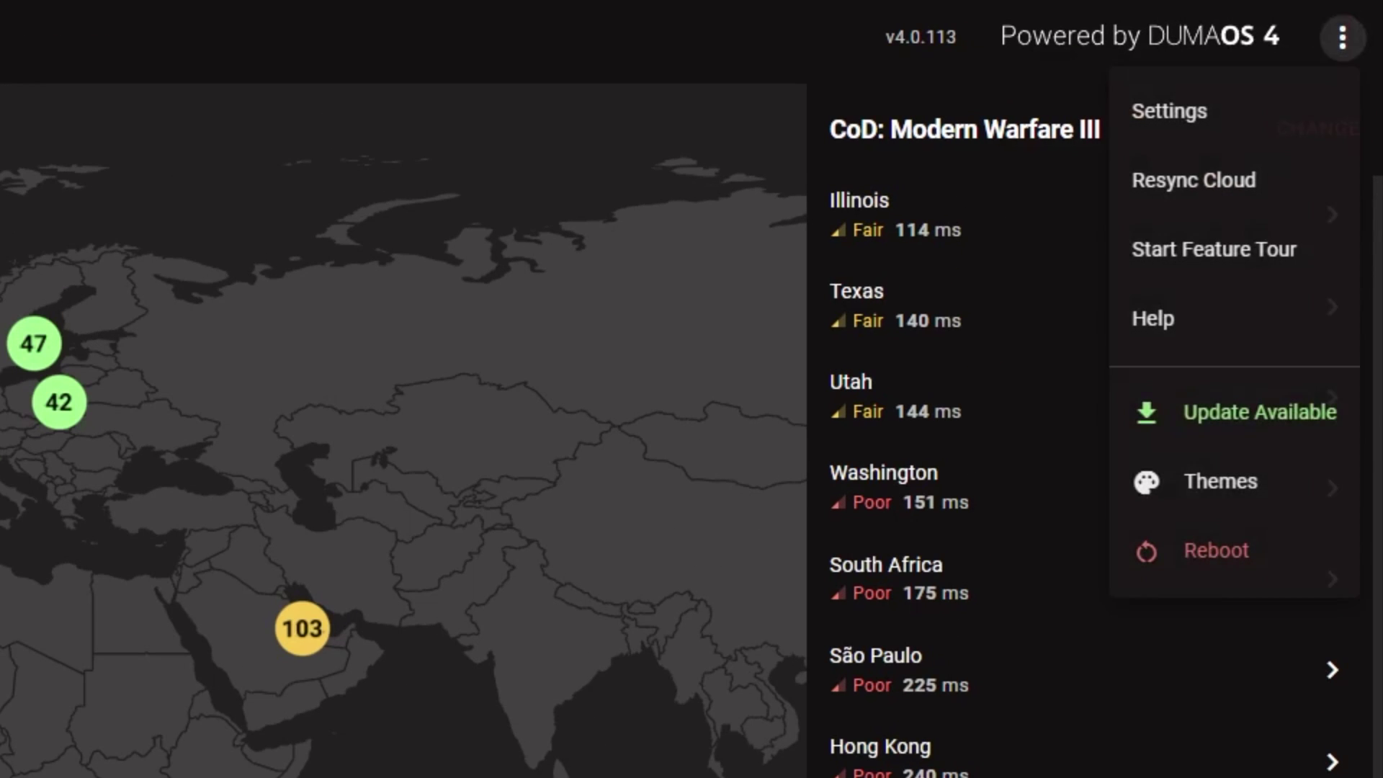
click(1194, 180)
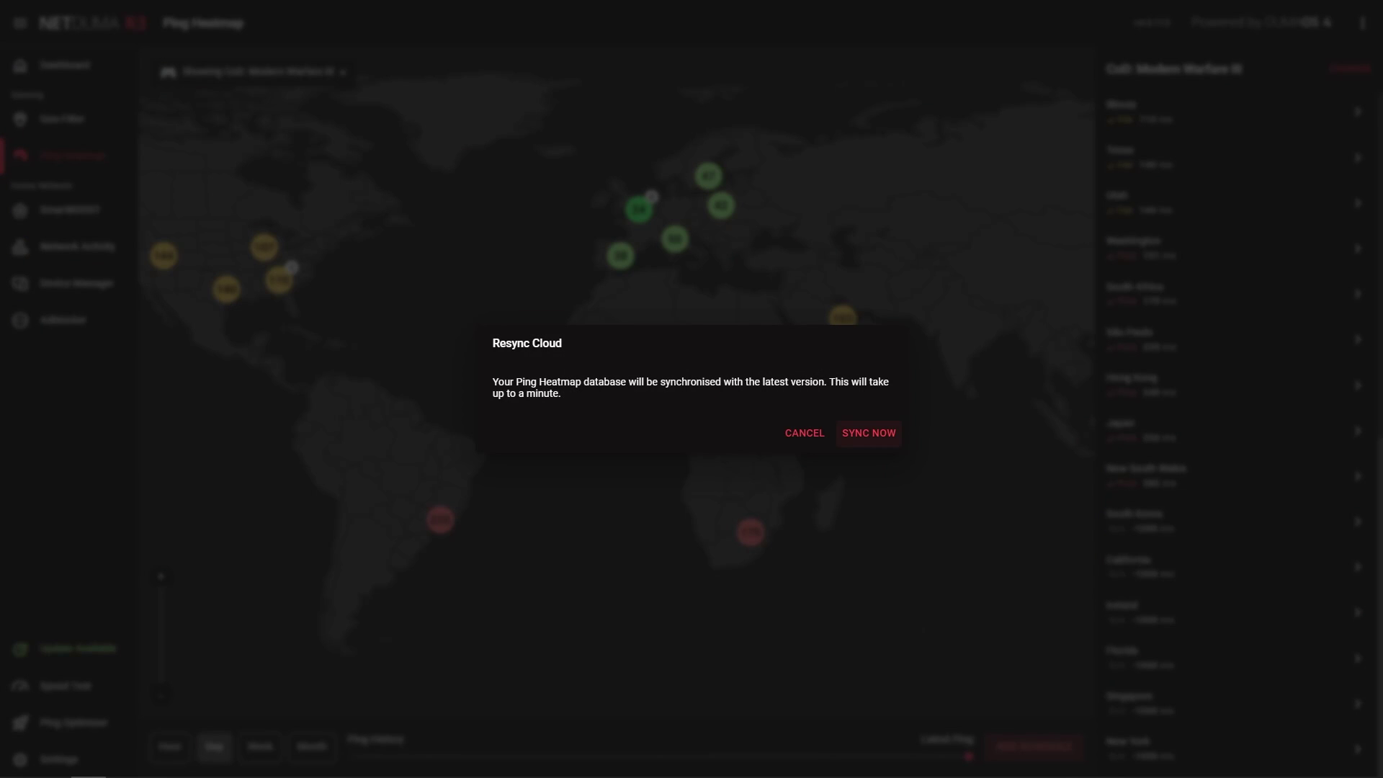
click(869, 433)
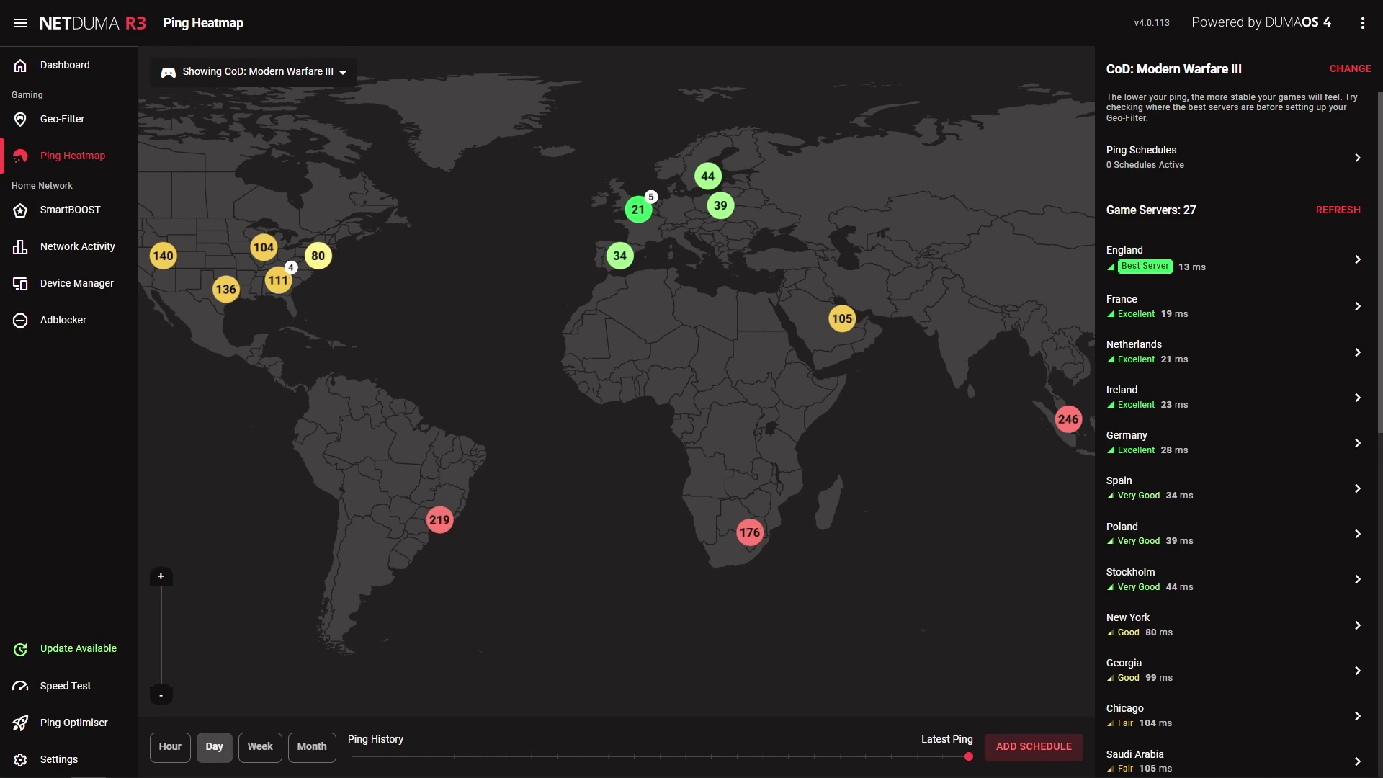
scroll(674, 203, up, 6)
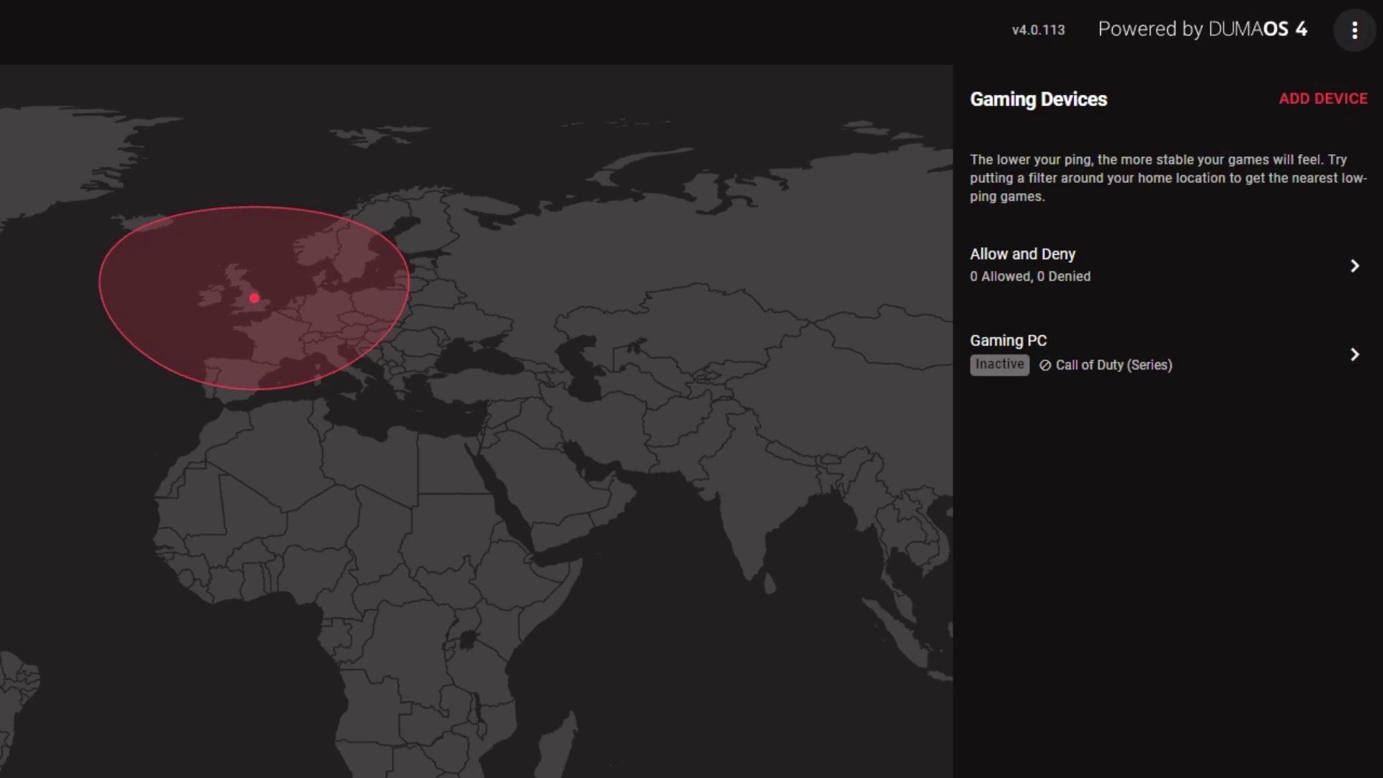
Open the settings of the Geo-Filter.
click(1362, 23)
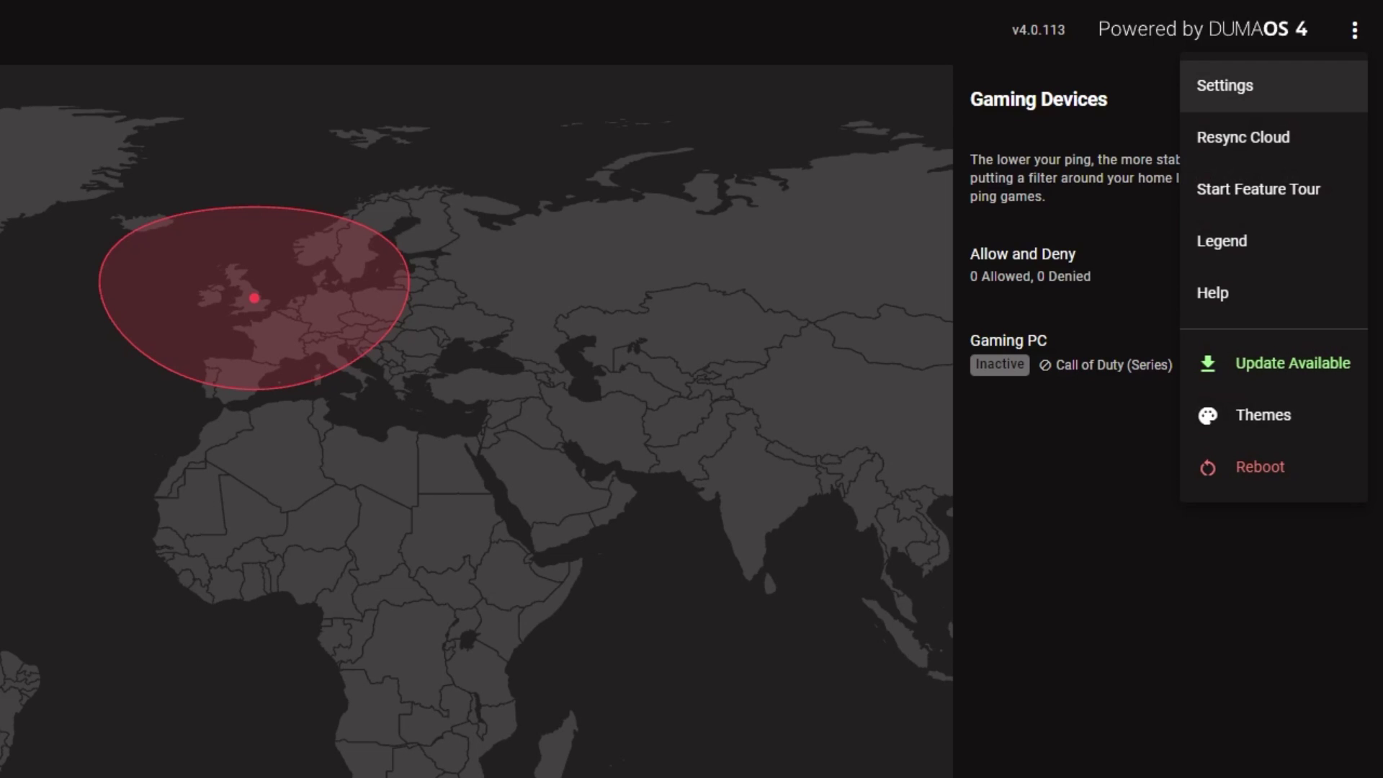
click(1226, 85)
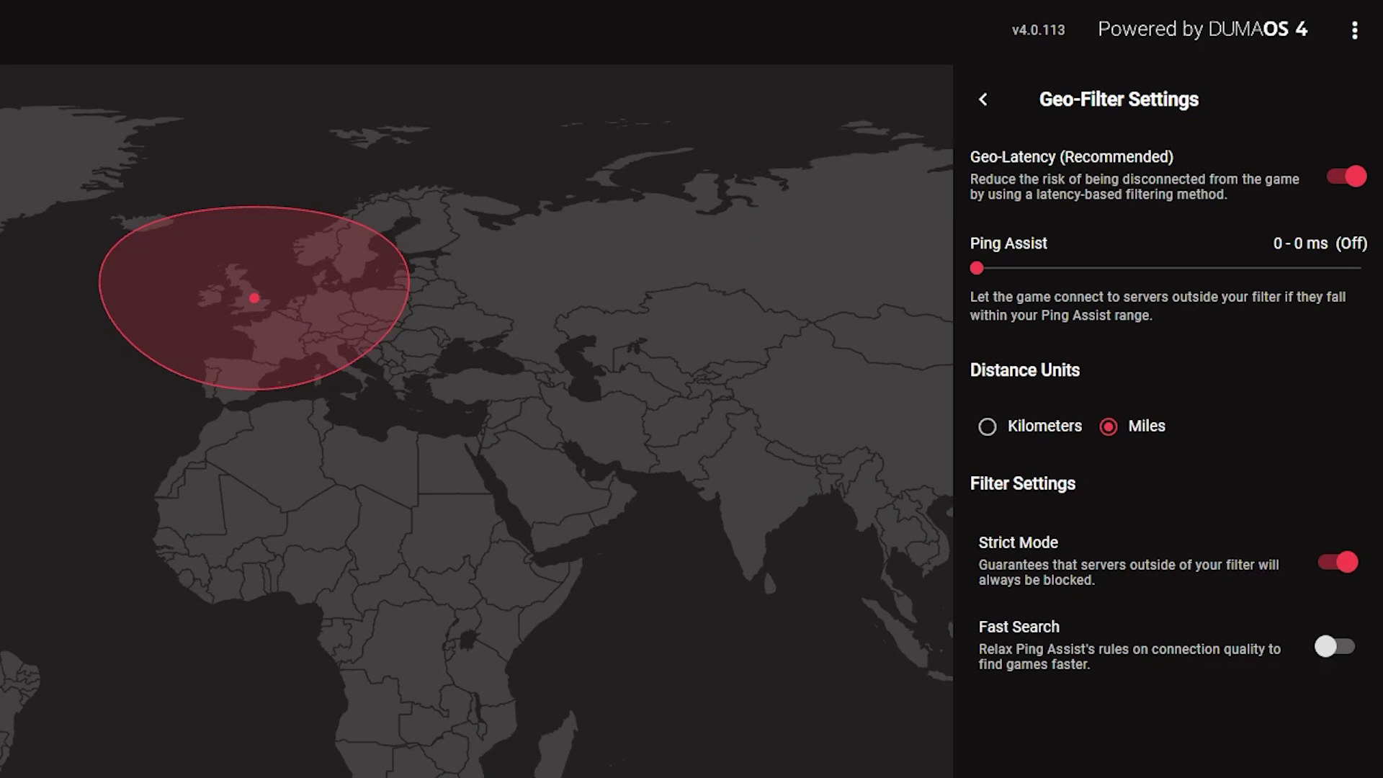
Set the Ping Assist range of the Geo-Filter to 10 - 50 ms.
click(1346, 176)
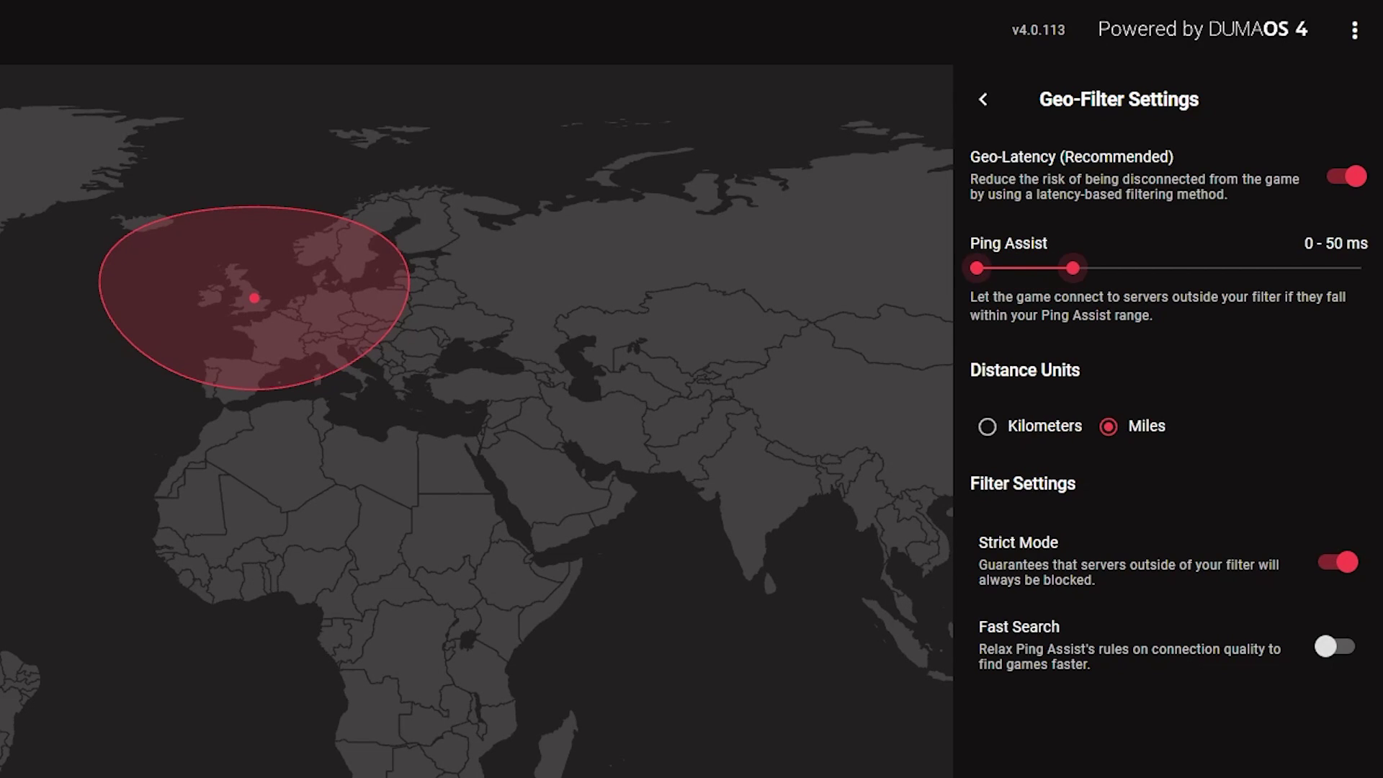
drag(977, 268, 981, 268)
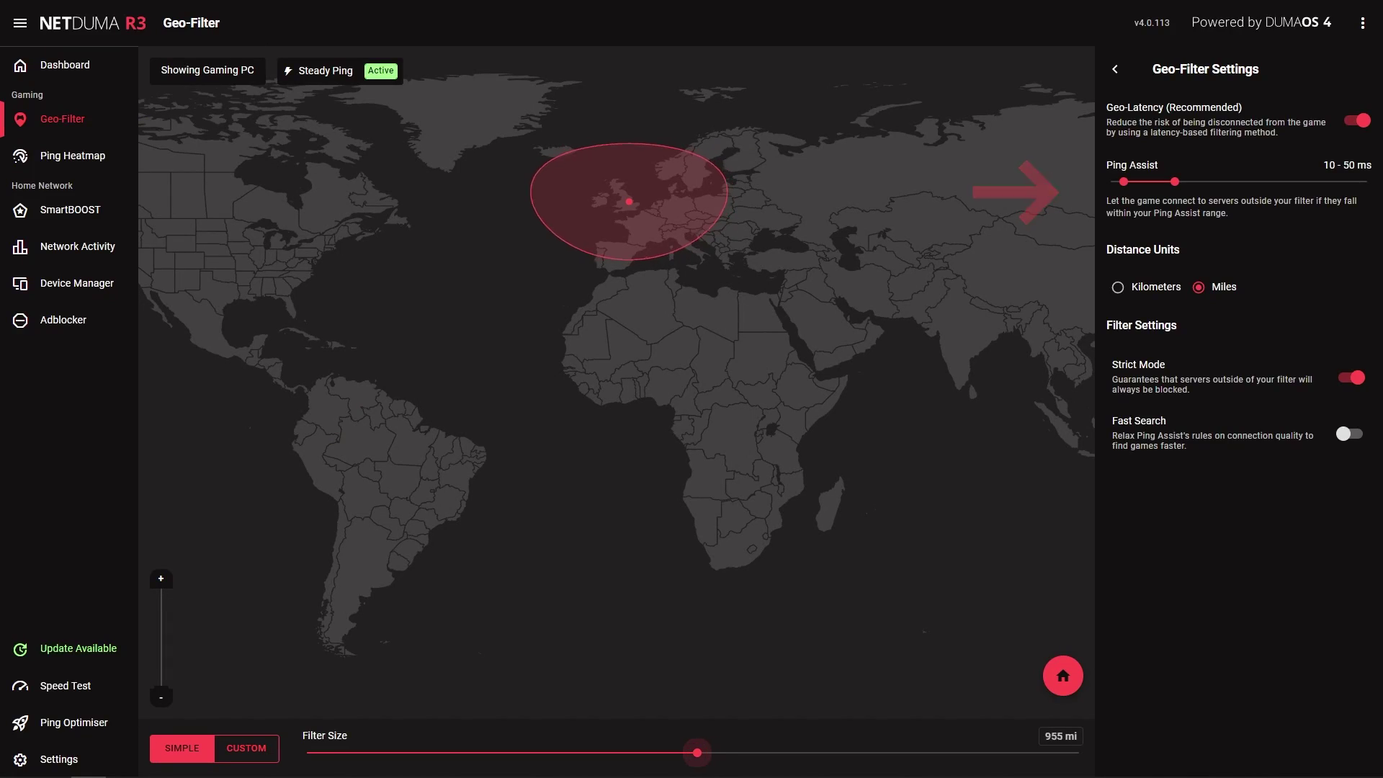
Shrink the filter around the home location to its smallest size and deny the Legionowo host.
drag(704, 753, 346, 753)
drag(346, 753, 307, 753)
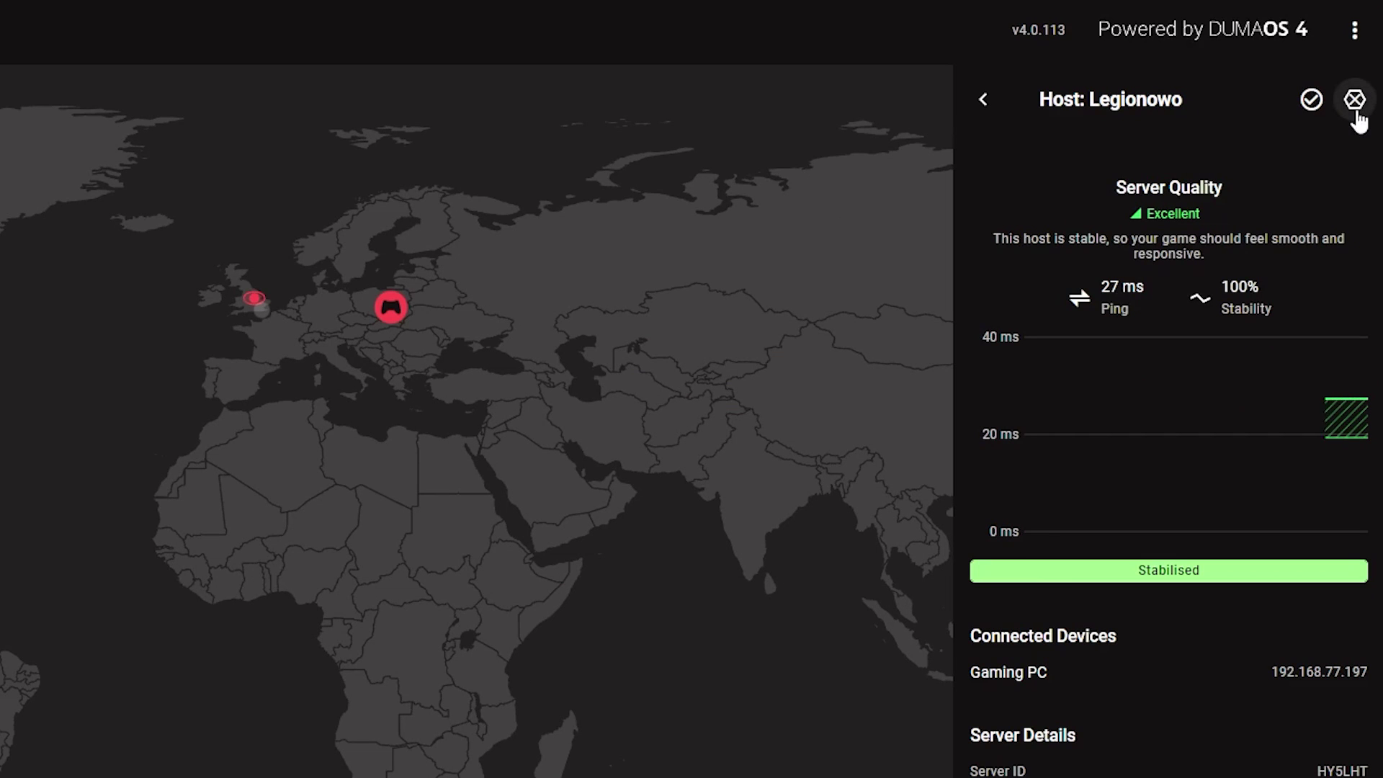
click(1356, 101)
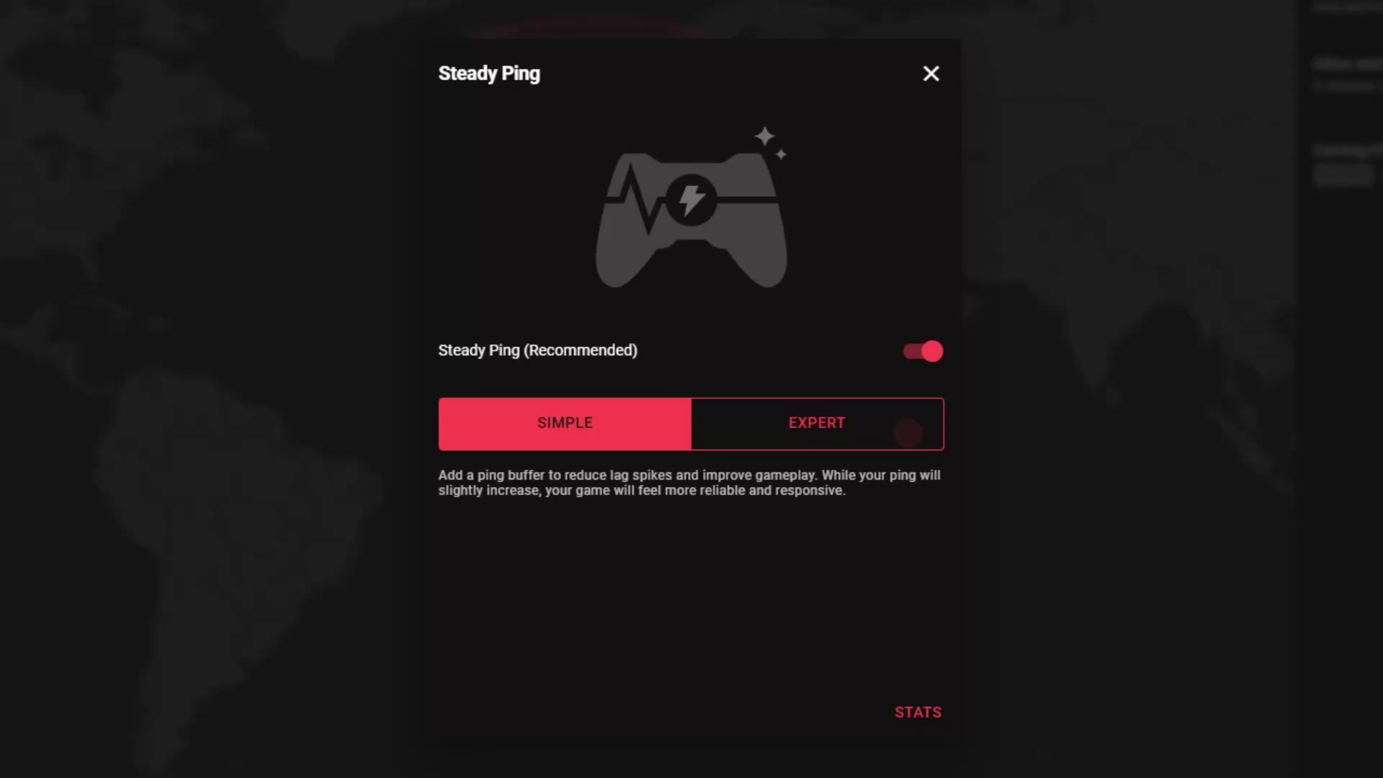
Switch Steady Ping to Expert mode and open the Target Ping value for editing.
click(908, 433)
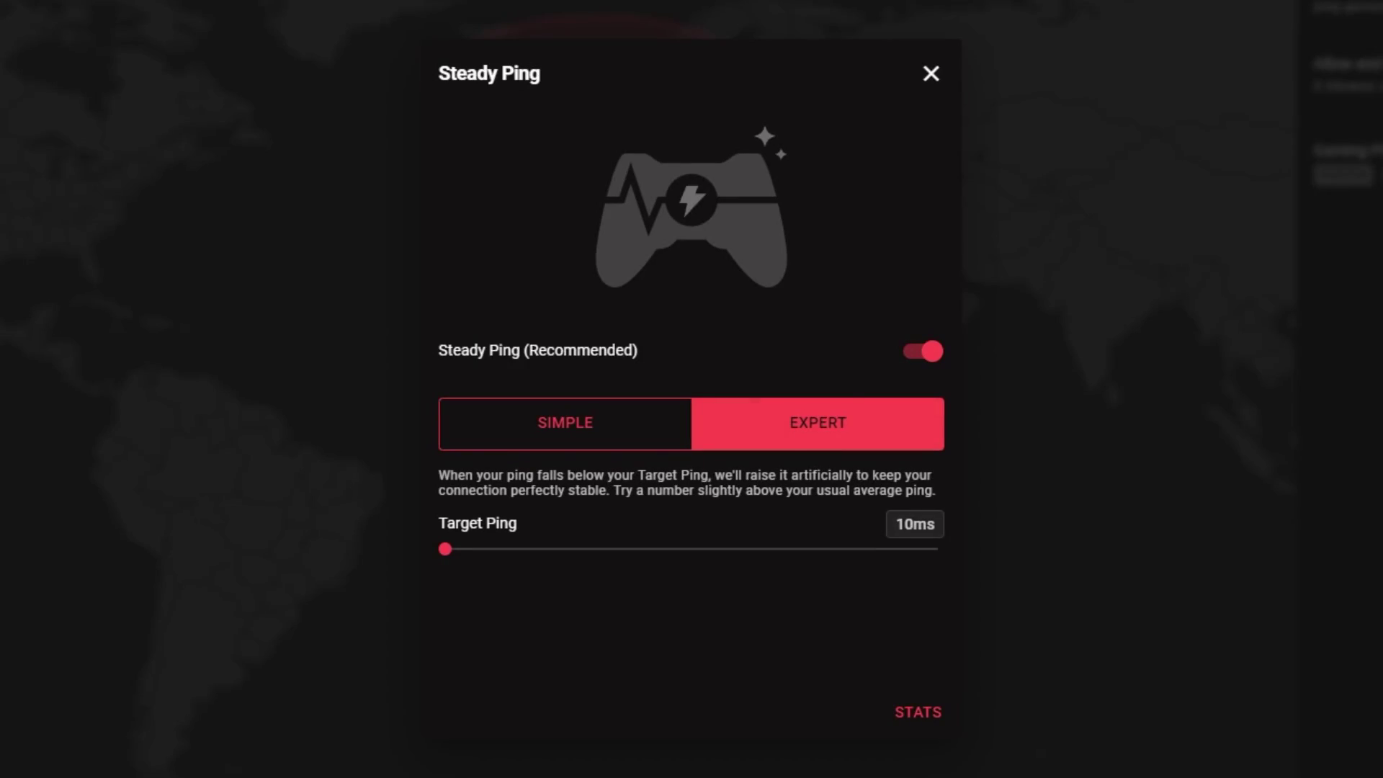
click(915, 524)
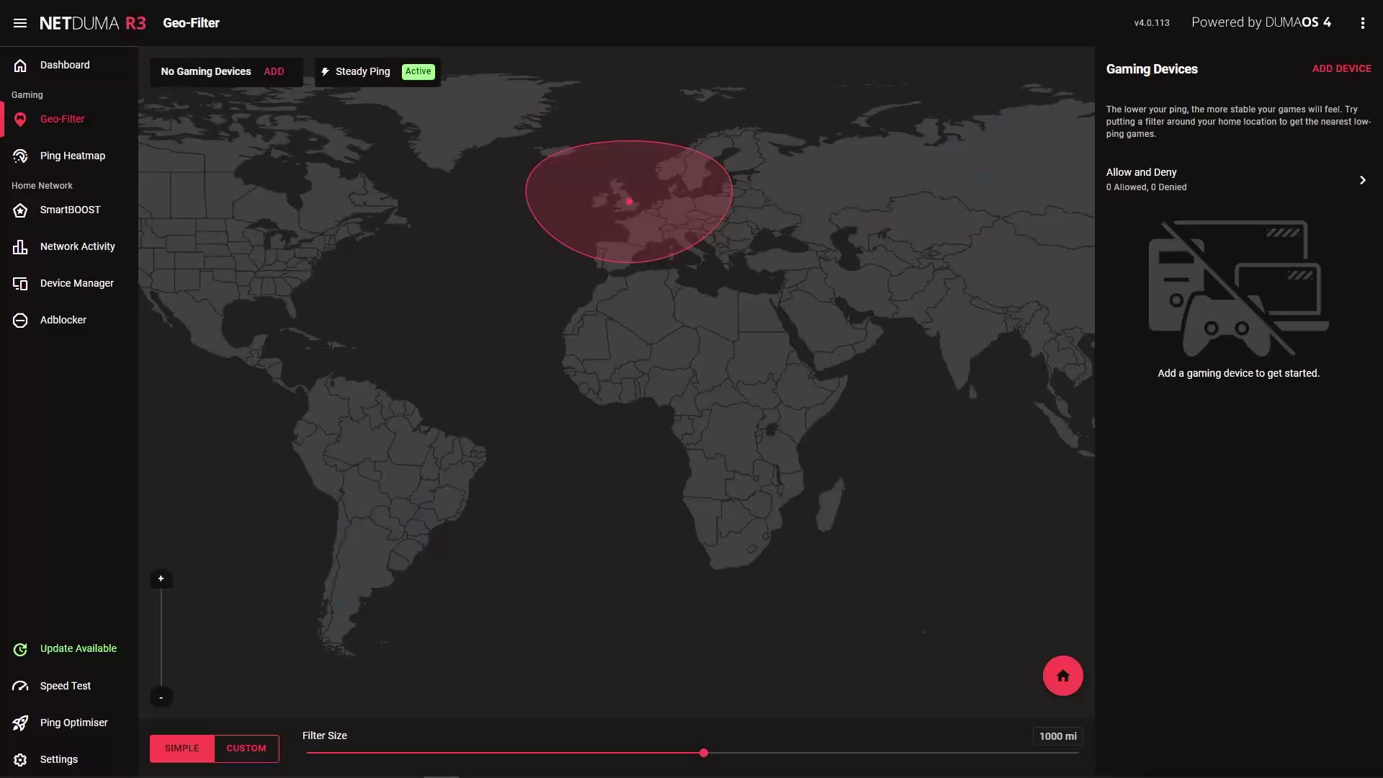
Add the PS5 as a gaming device in the Geo-Filter.
click(273, 72)
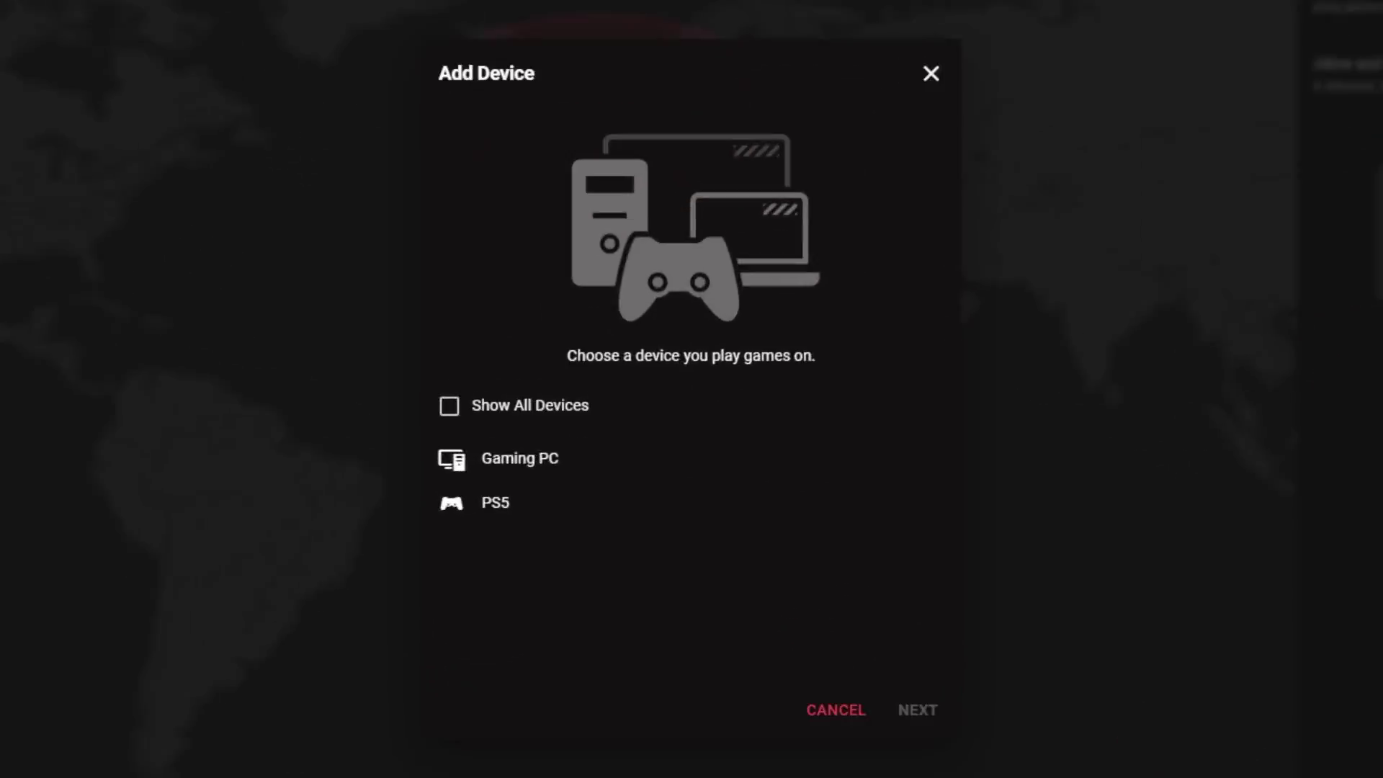
click(517, 504)
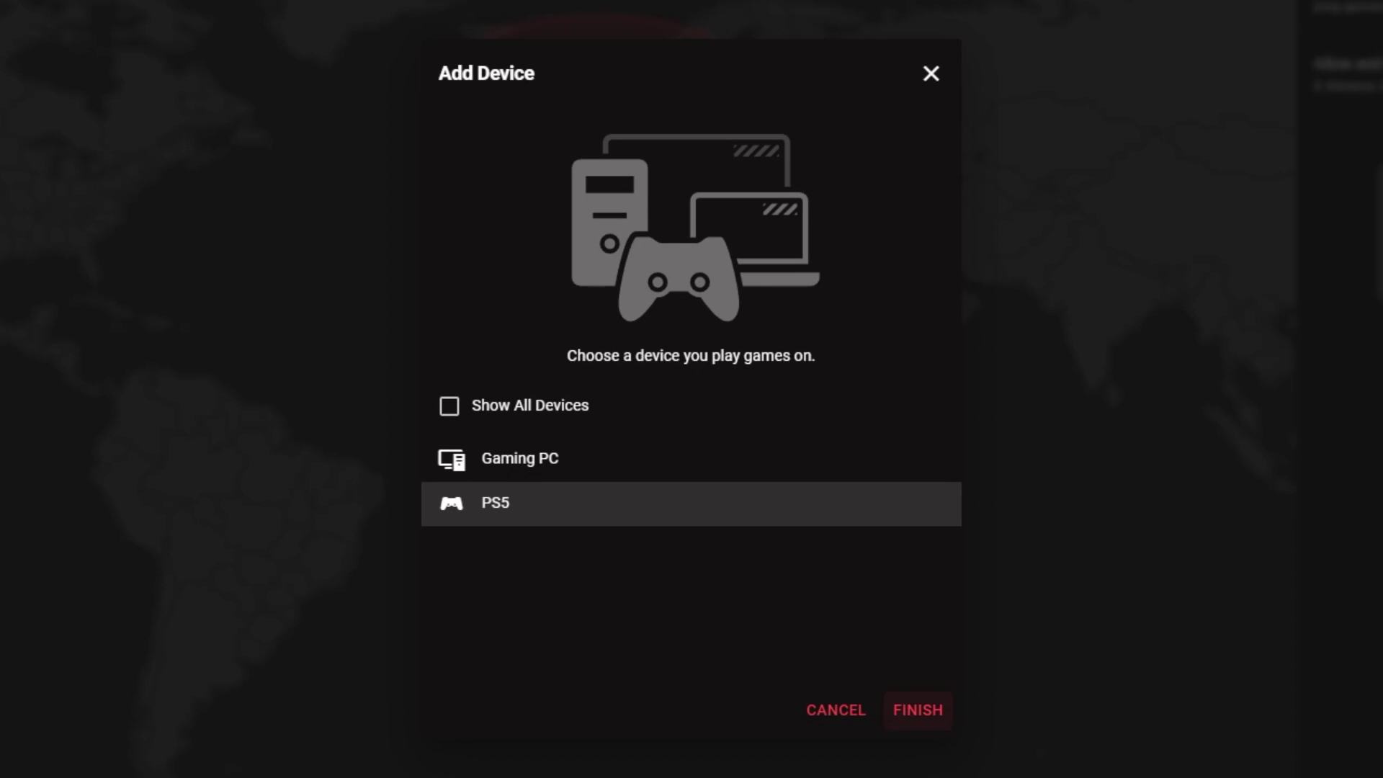
click(918, 711)
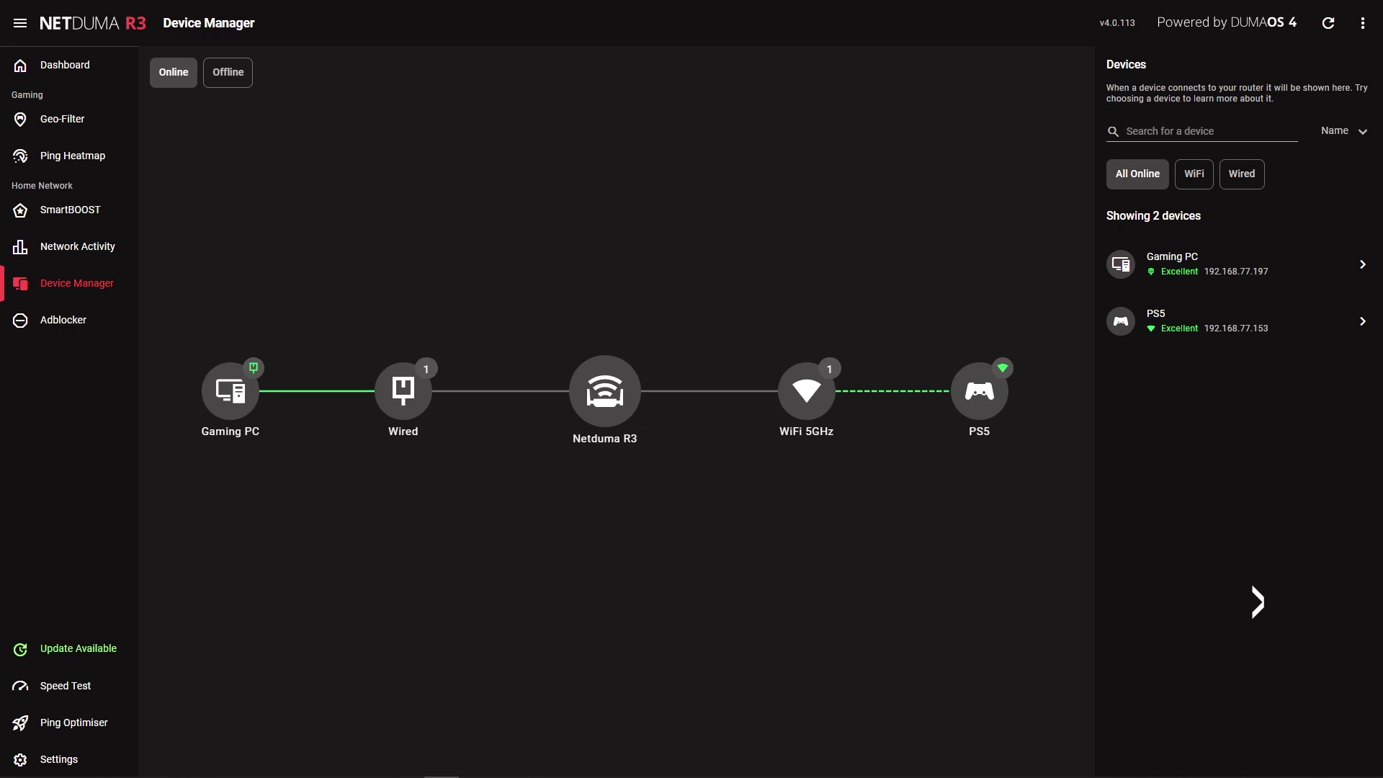
Change the device type of the Gaming PC to Games Console in the Device Manager and save it.
mouse_move(226, 401)
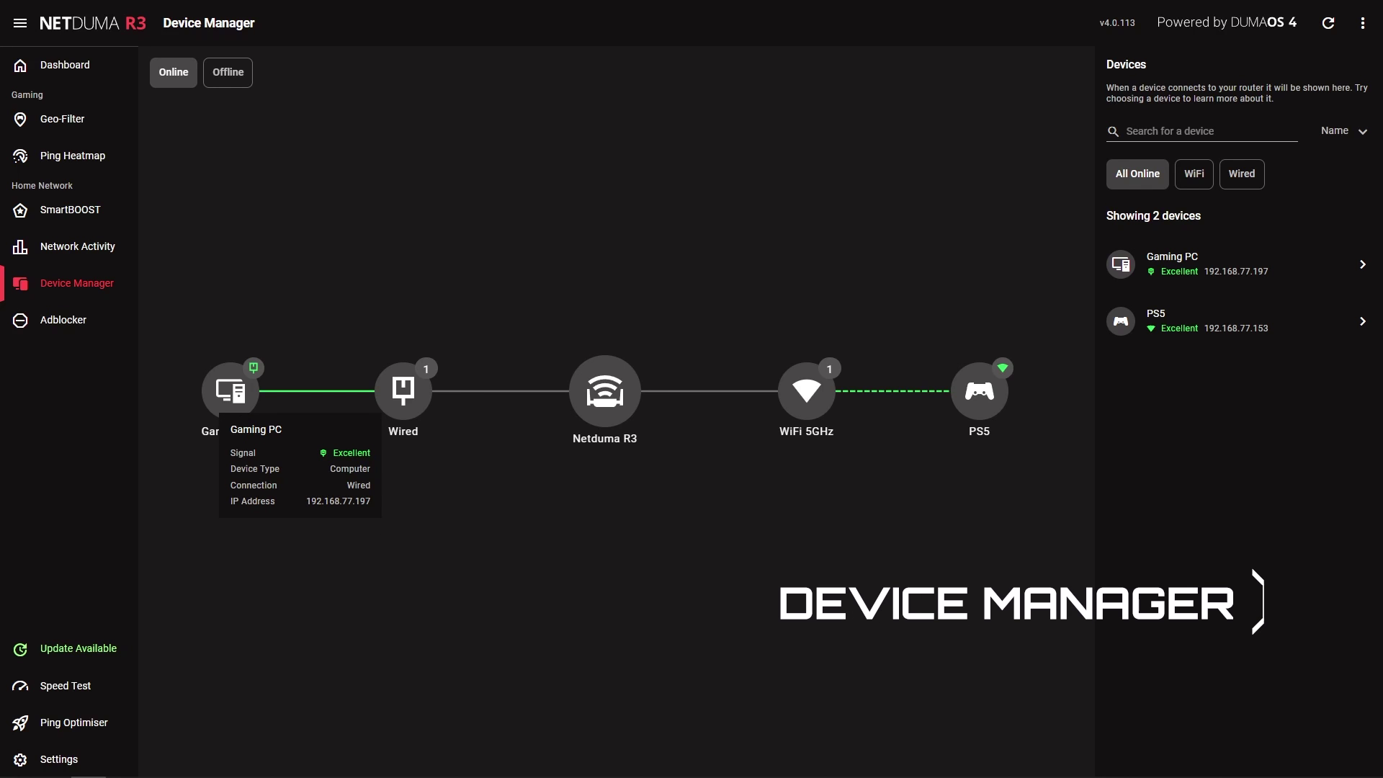
click(231, 391)
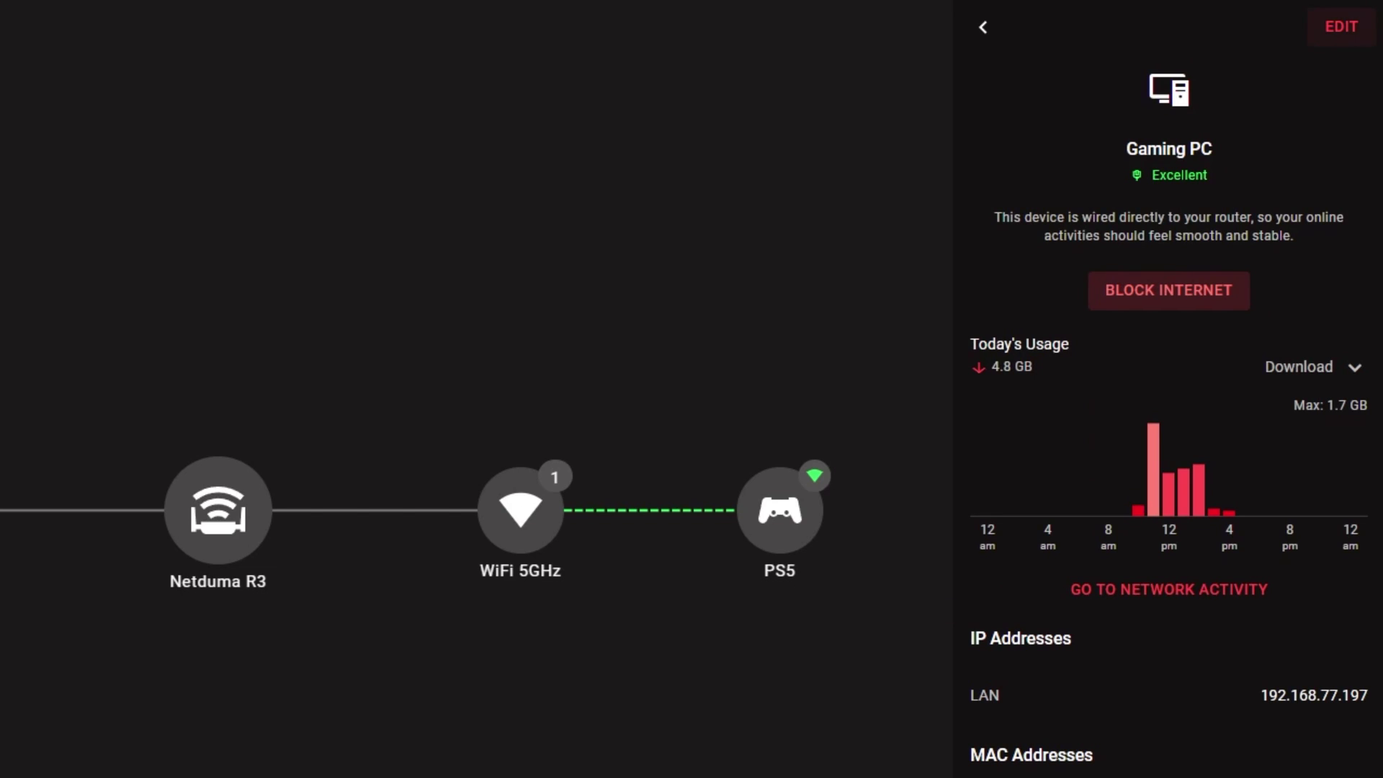
click(1341, 26)
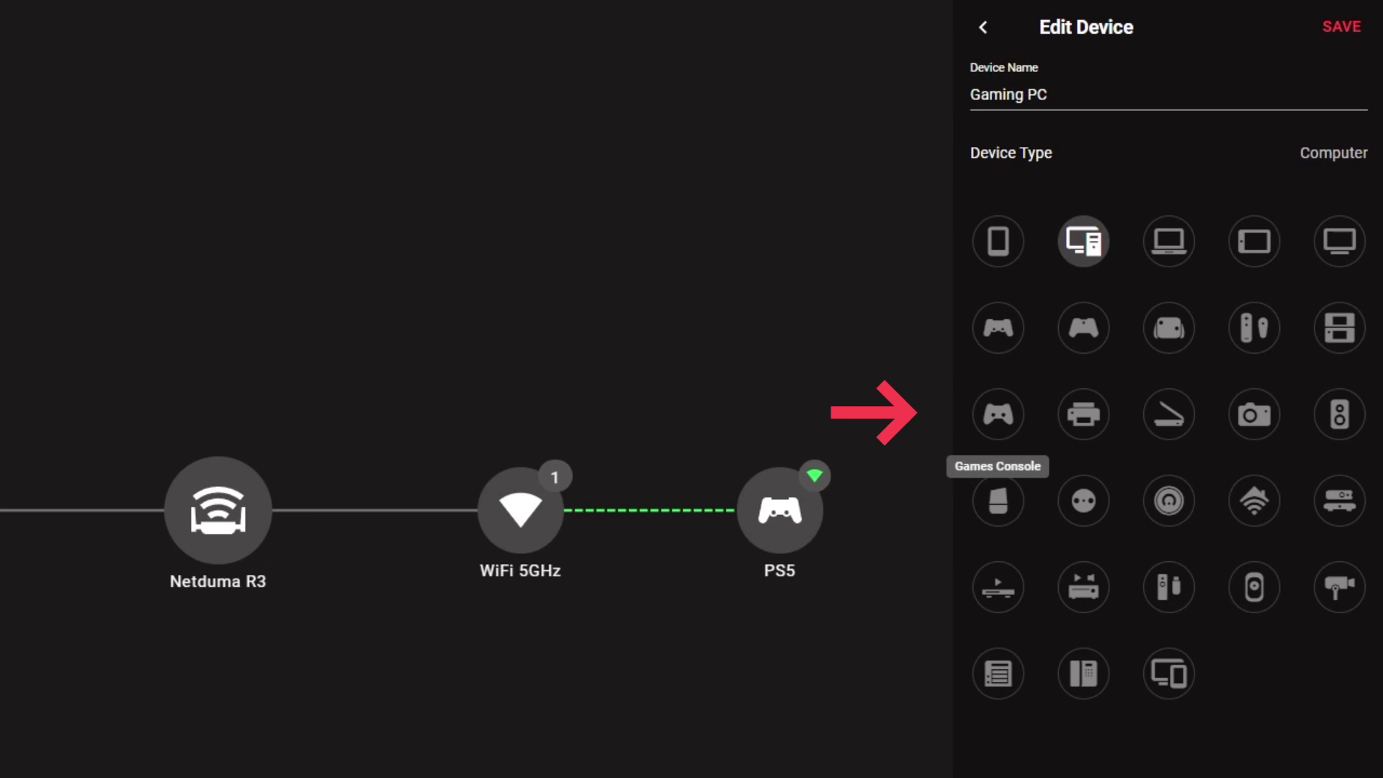
click(998, 415)
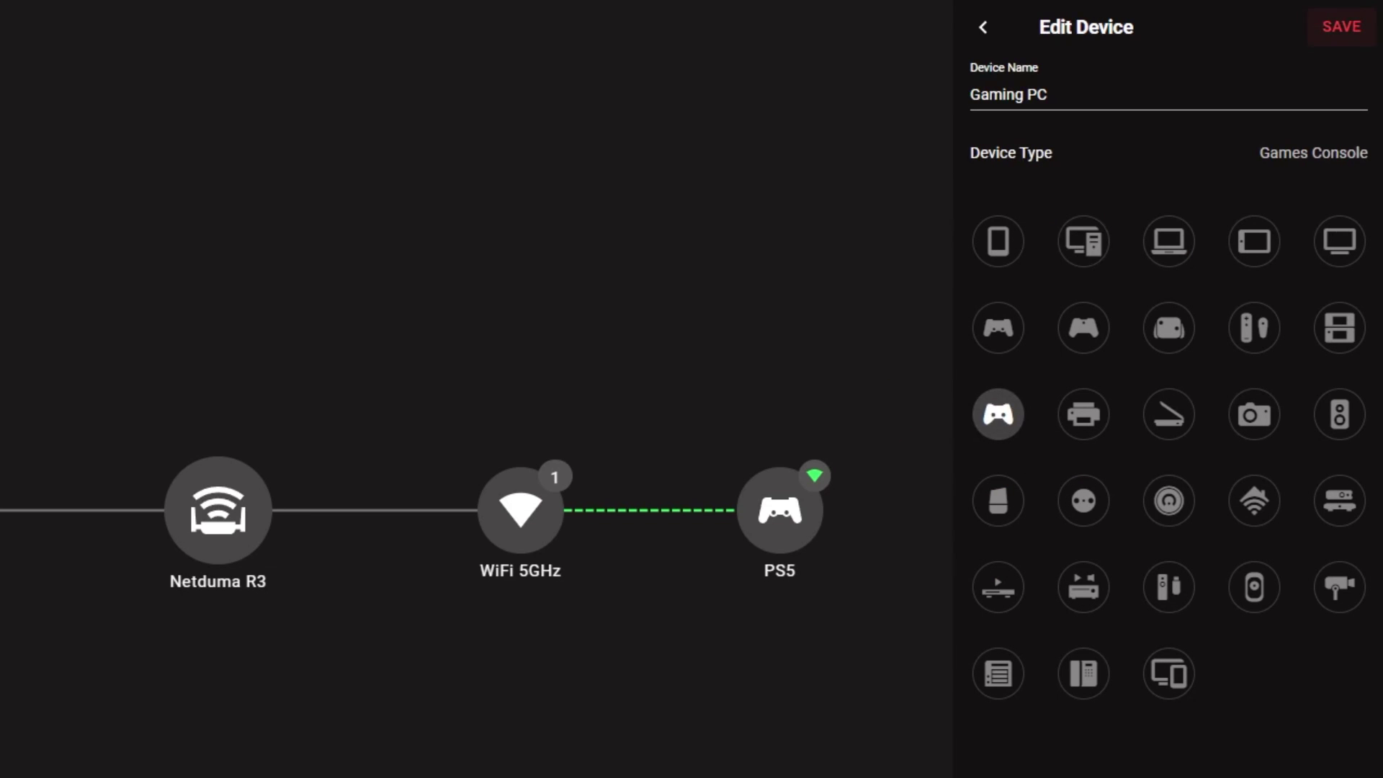
click(1341, 27)
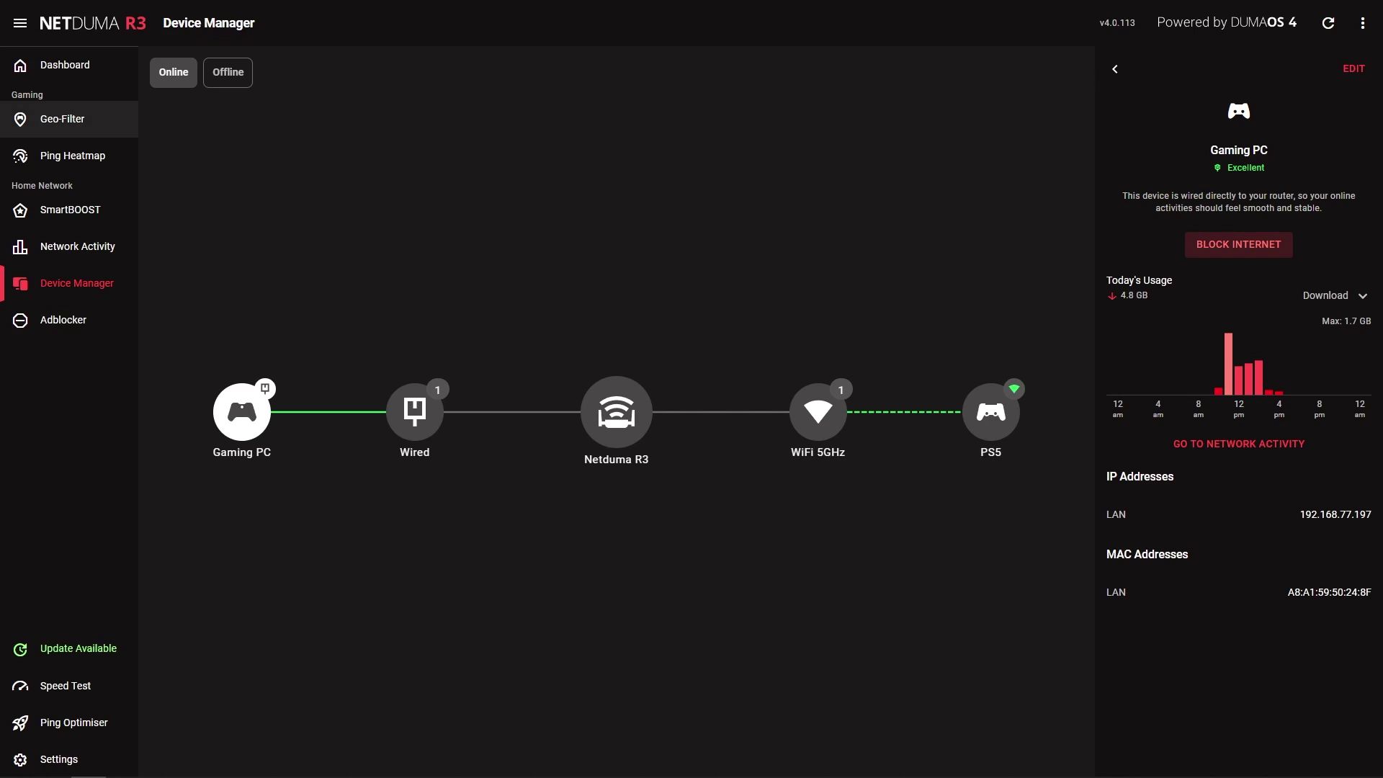
Delete the Gaming PC with Call of Duty (Series) from the Geo-Filter's gaming devices.
click(62, 119)
click(1225, 238)
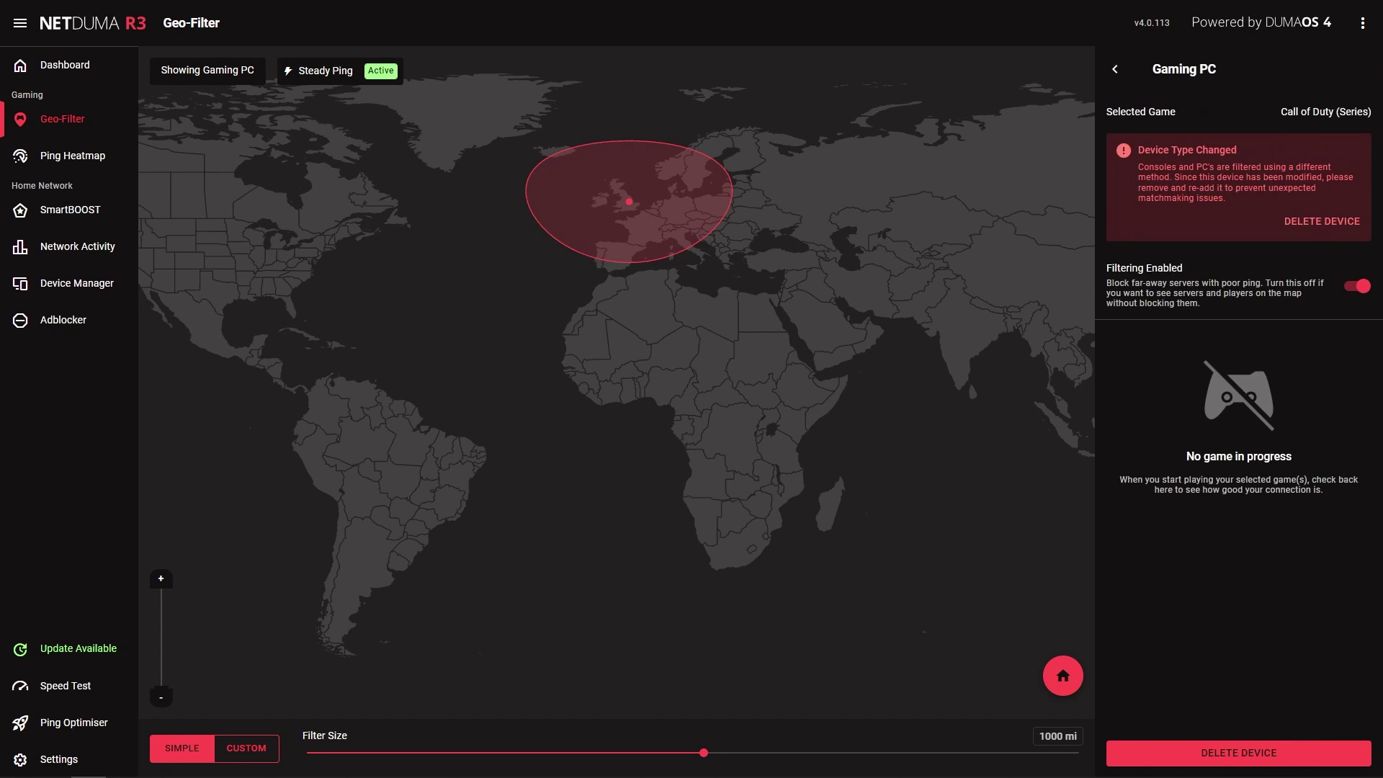
click(1322, 222)
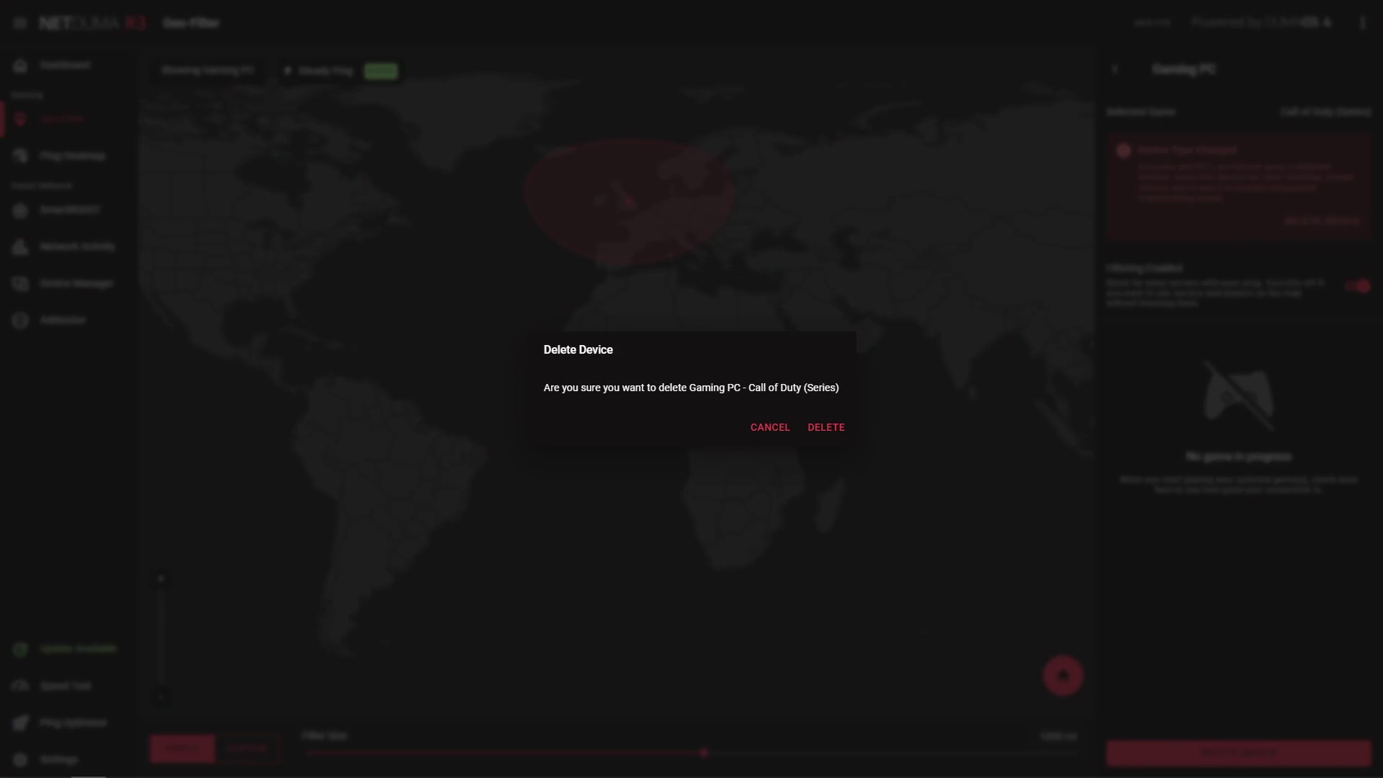
click(827, 427)
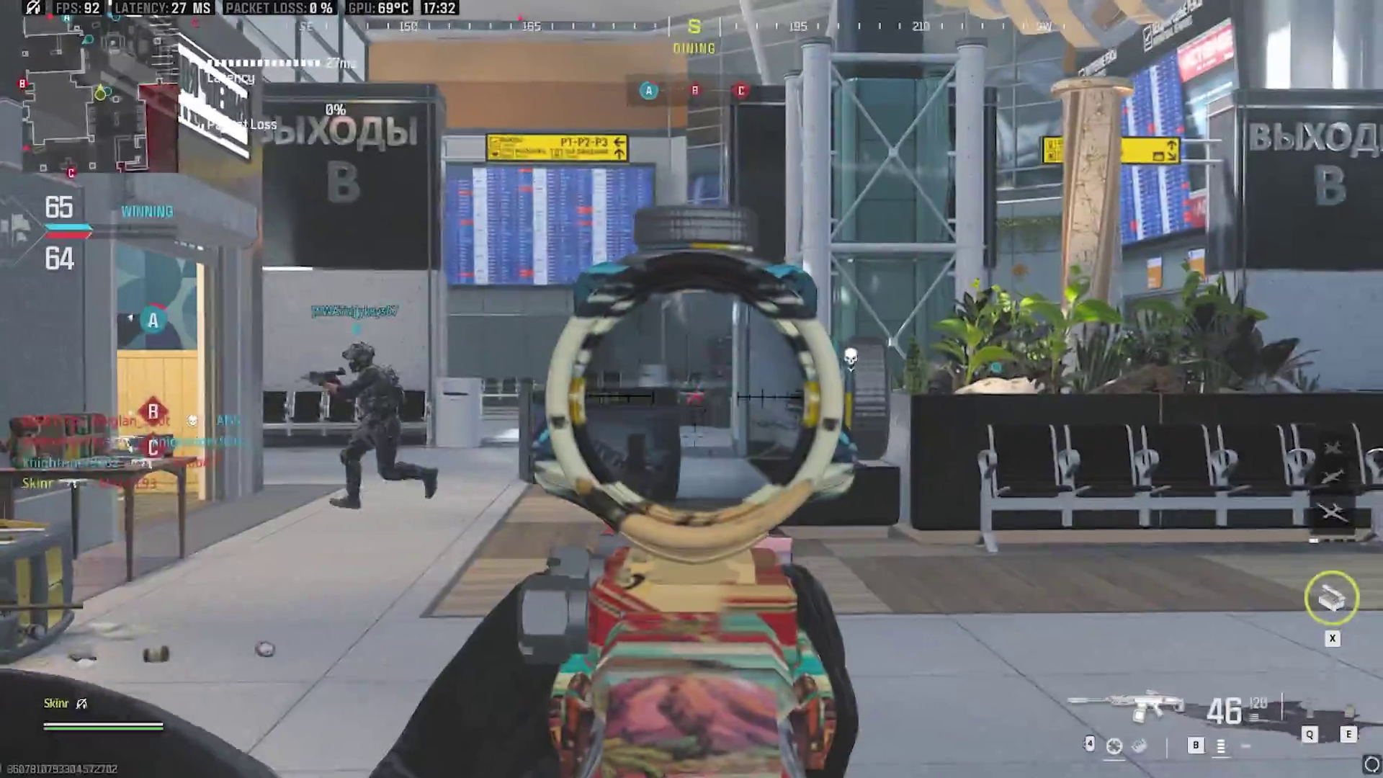
key(w)
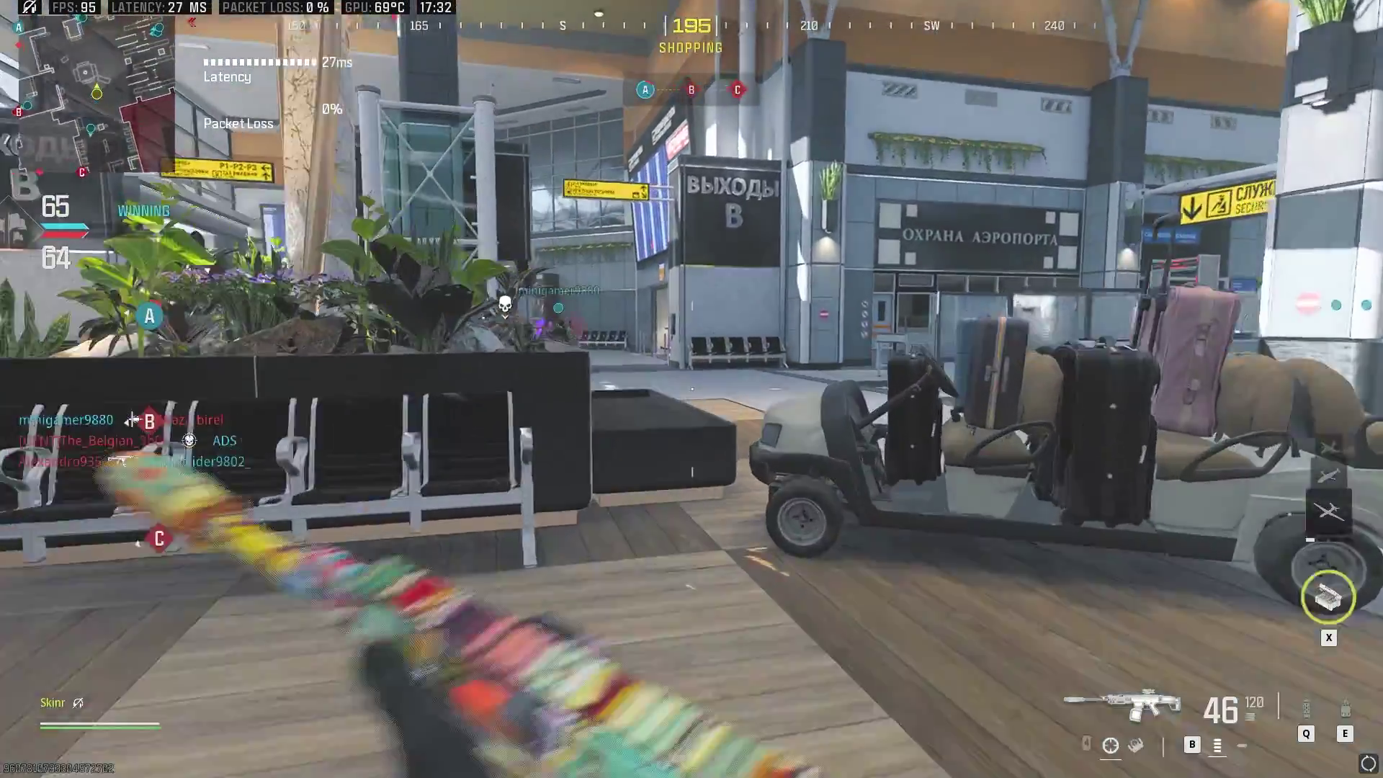
key(w)
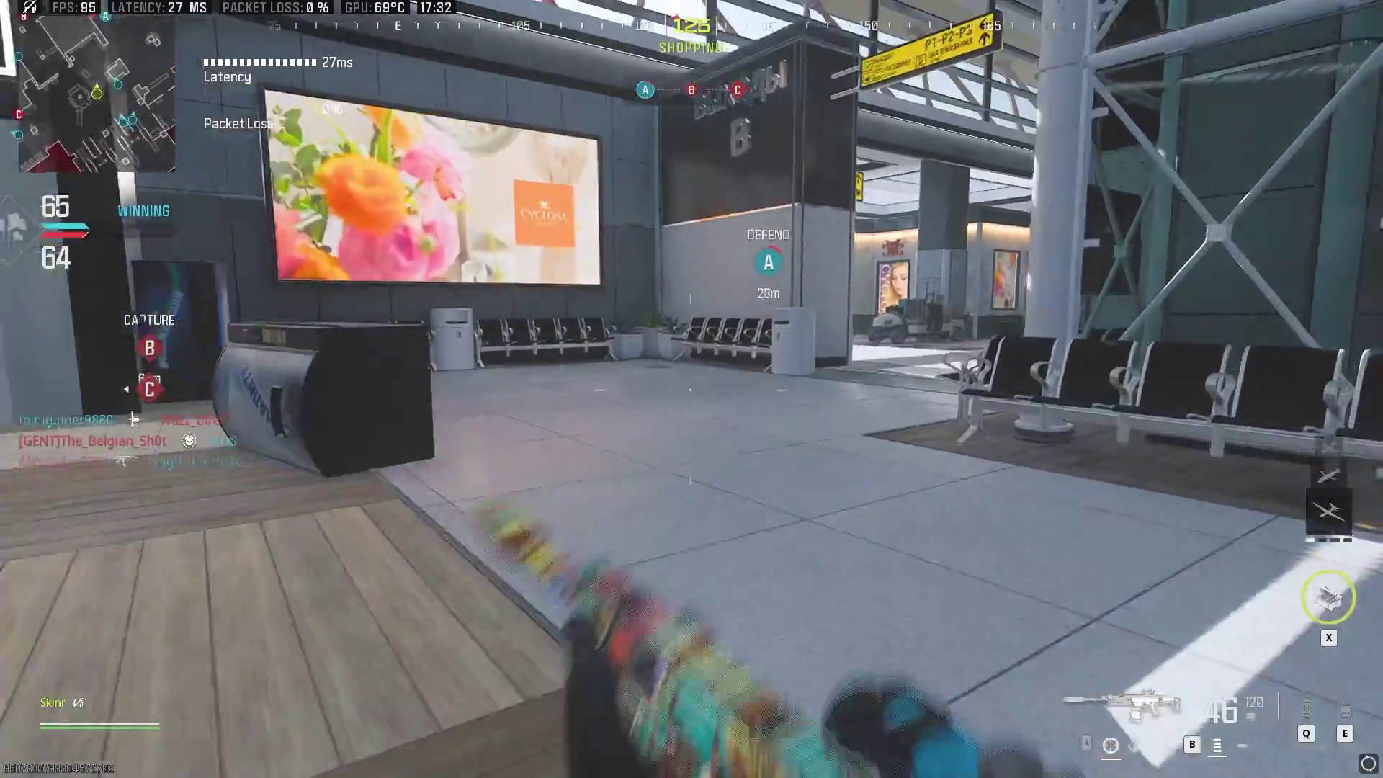
key(w)
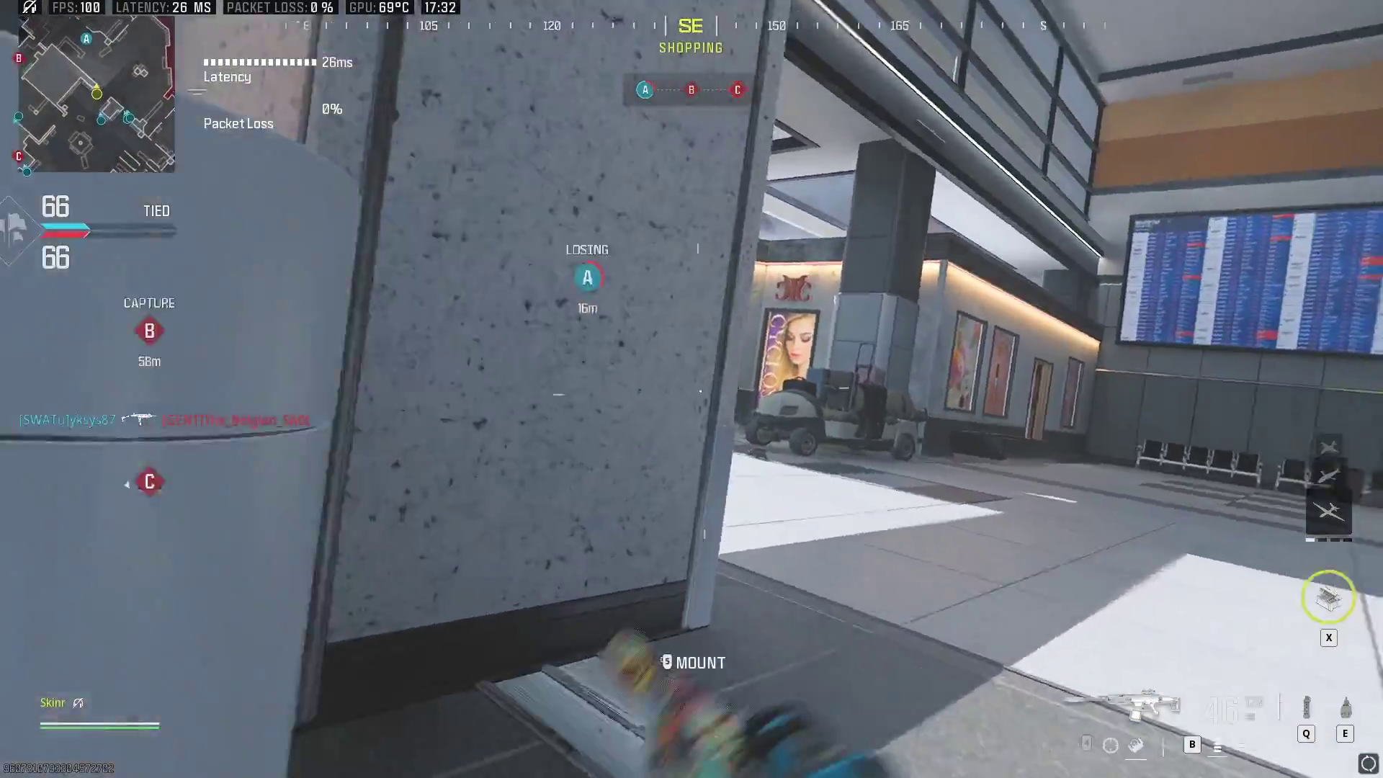
right_click(692, 389)
click(691, 389)
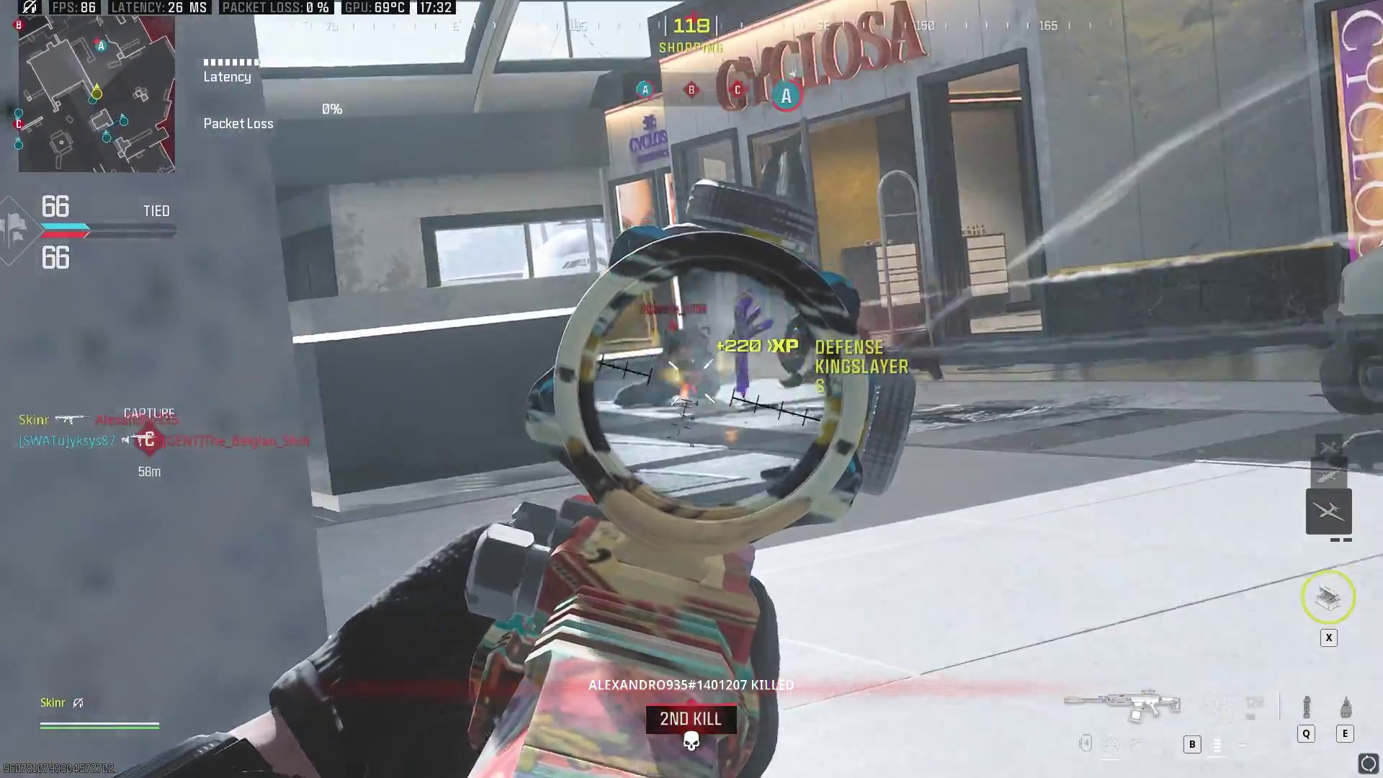